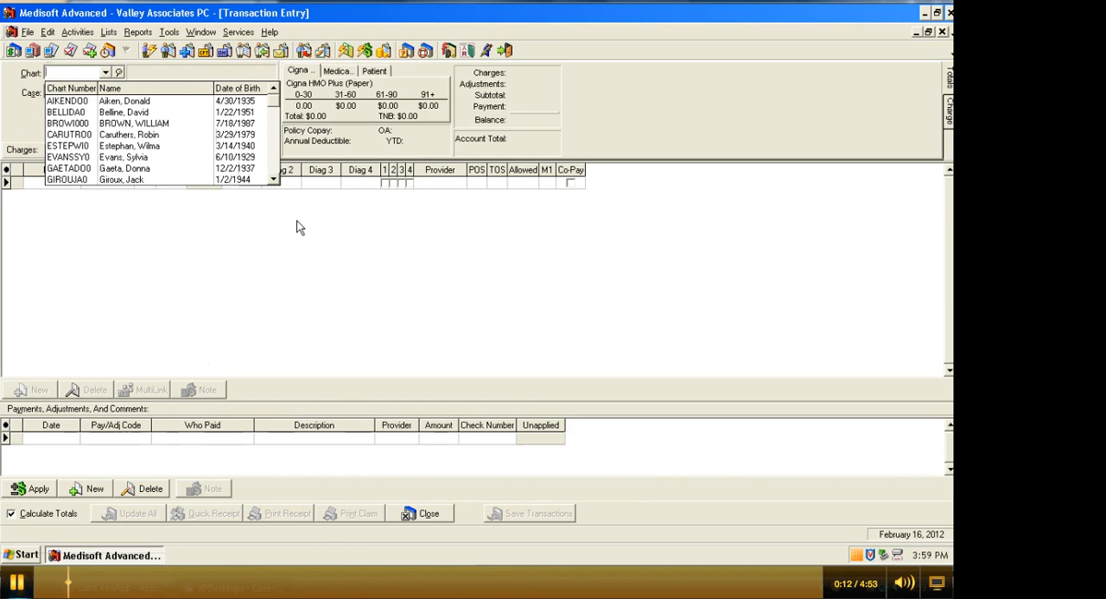
Look up the patient's chart by the start of the surname, pick the first matching patient, and select the Asthma case.
{"action": "type", "text": "F"}
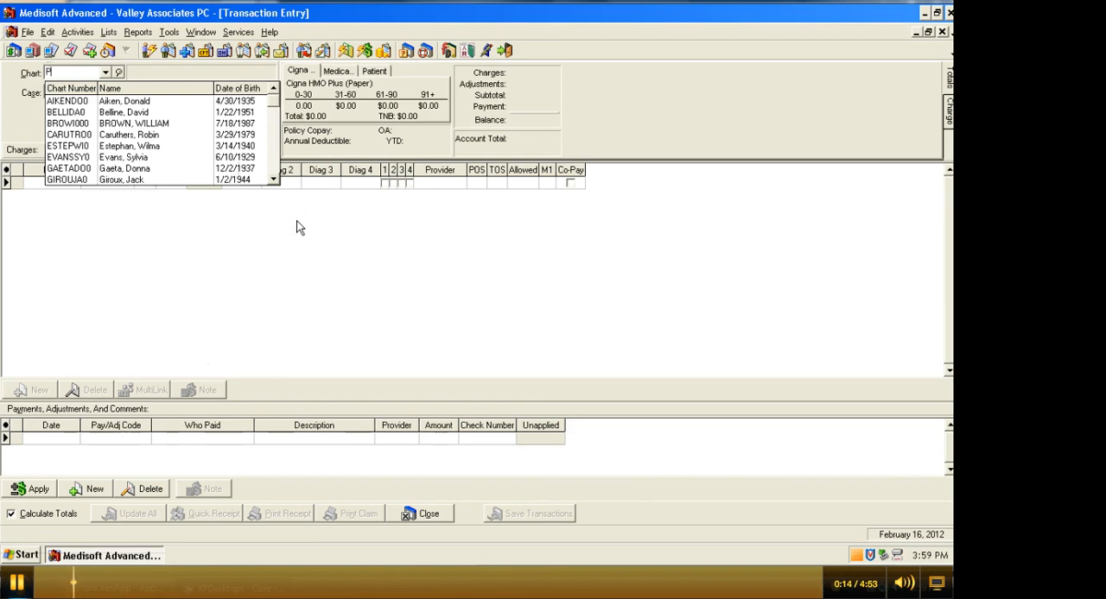
{"action": "type", "text": "EREZCA0"}
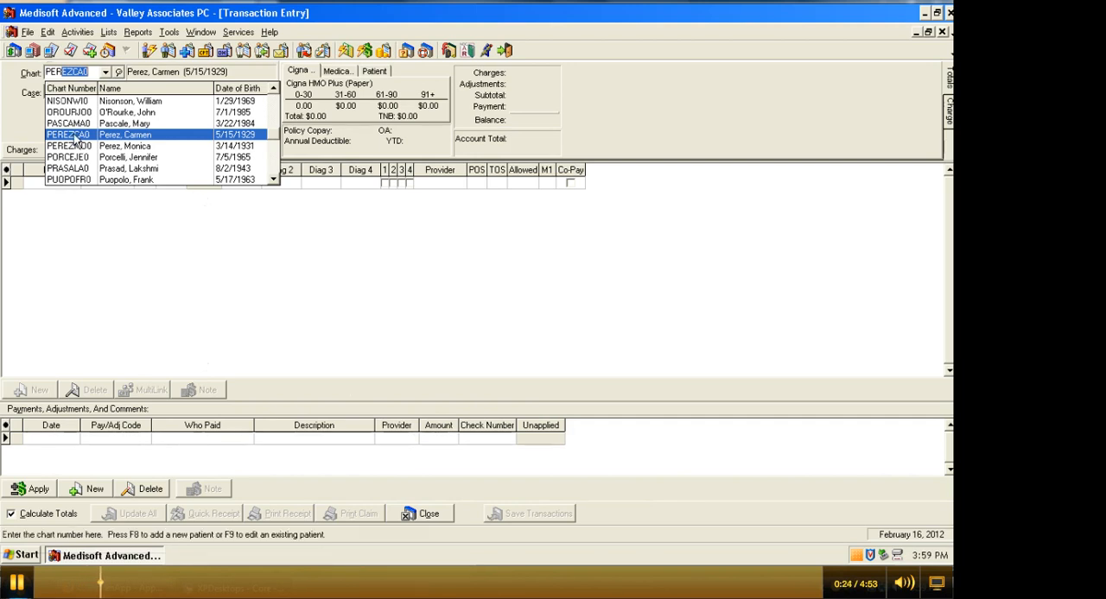
{"action": "left_click", "coordinate": [73, 136]}
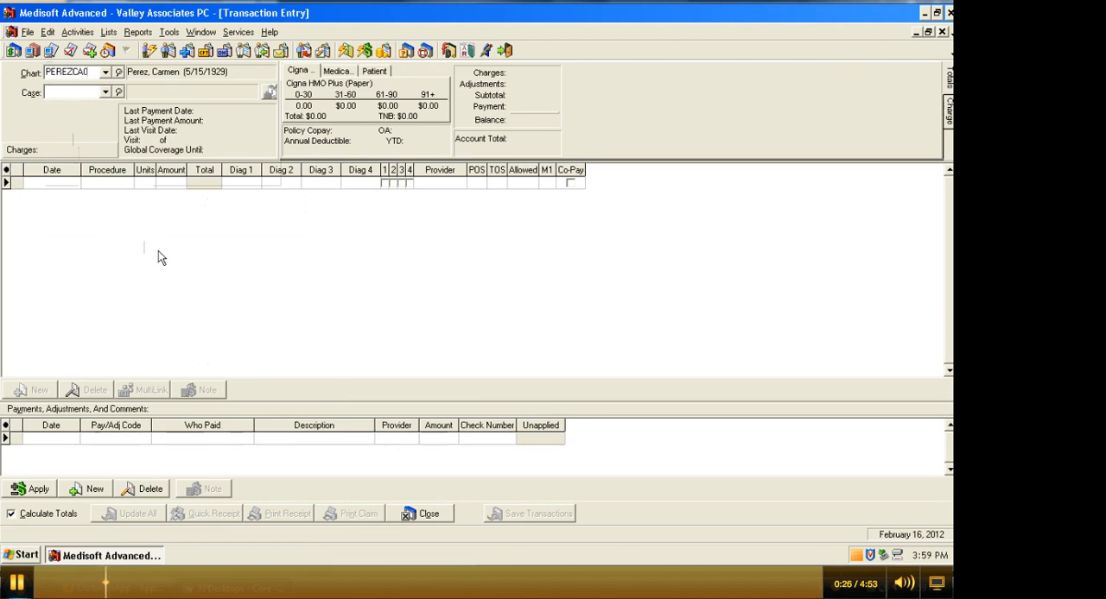
{"action": "left_click", "coordinate": [105, 92]}
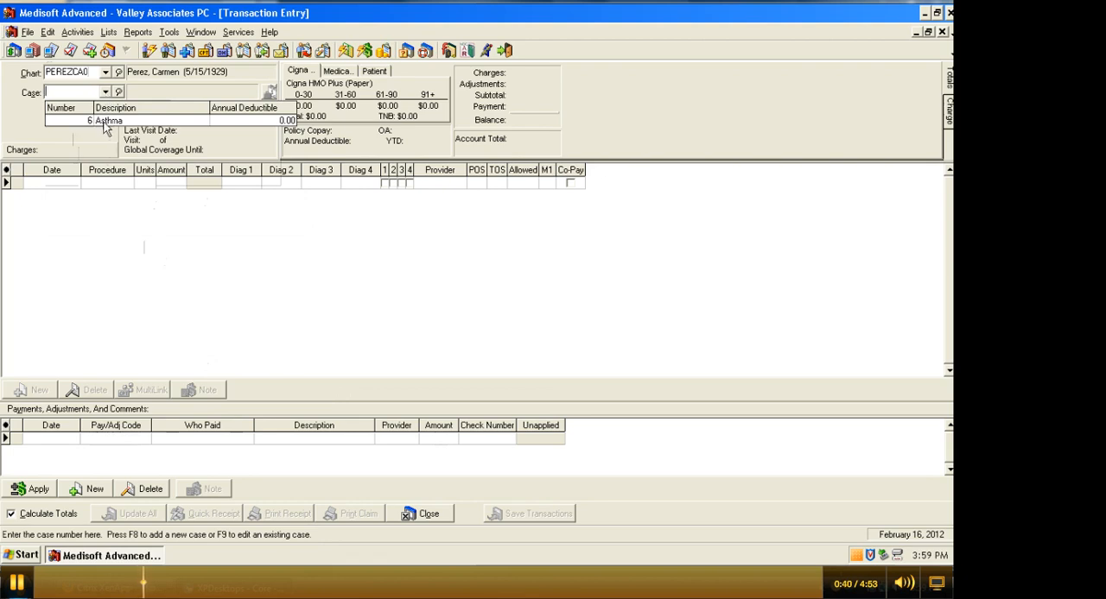
{"action": "left_click", "coordinate": [107, 122]}
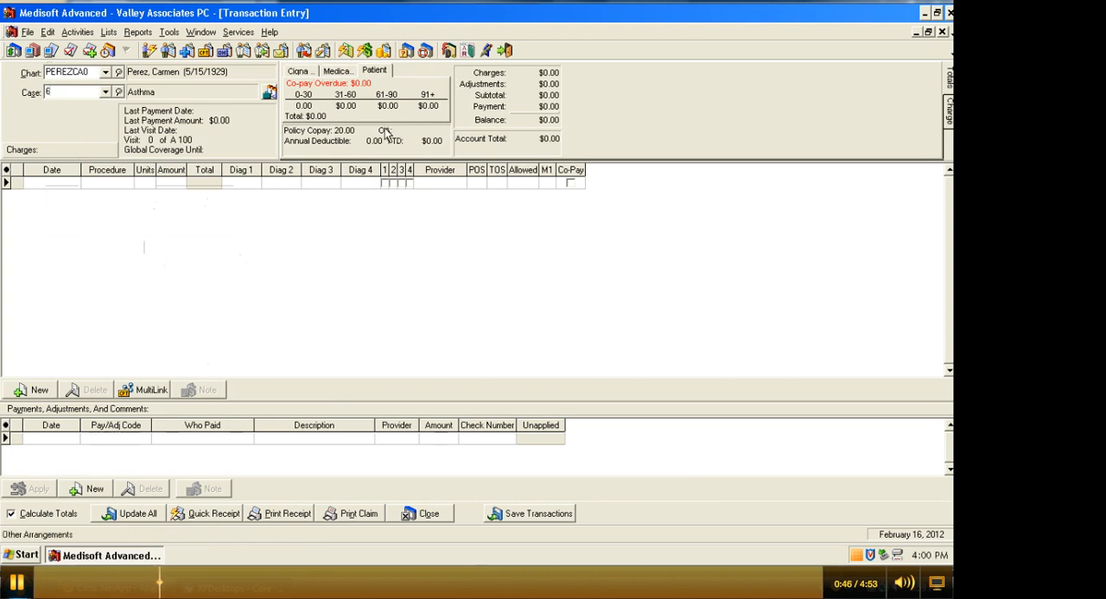
Review the account aging summaries for the Cigna policy, the Medicare policy and the patient.
{"action": "left_click", "coordinate": [298, 73]}
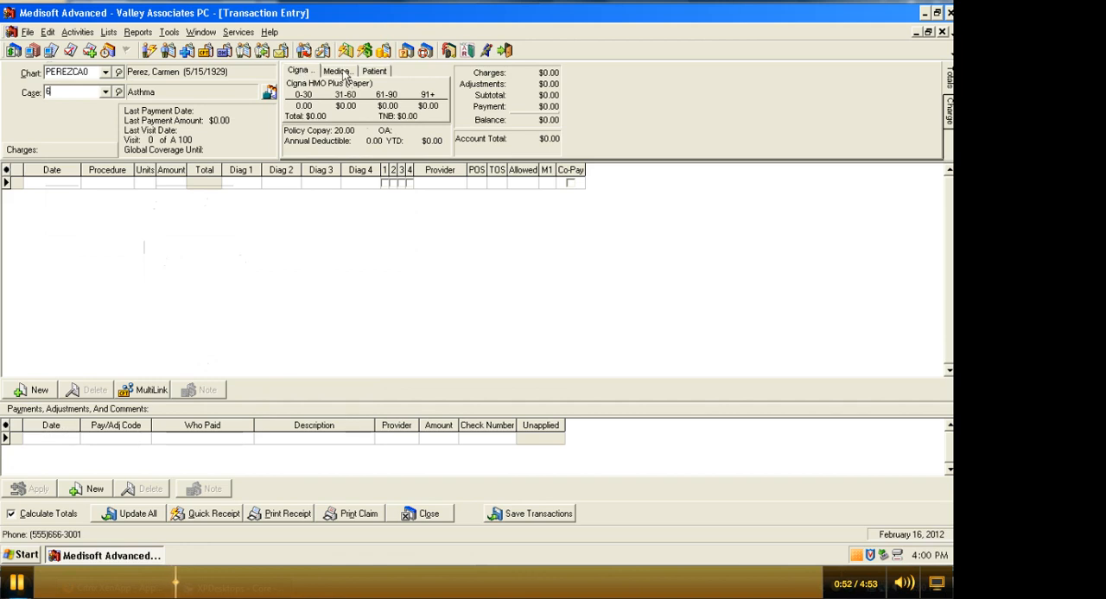
{"action": "left_click", "coordinate": [344, 74]}
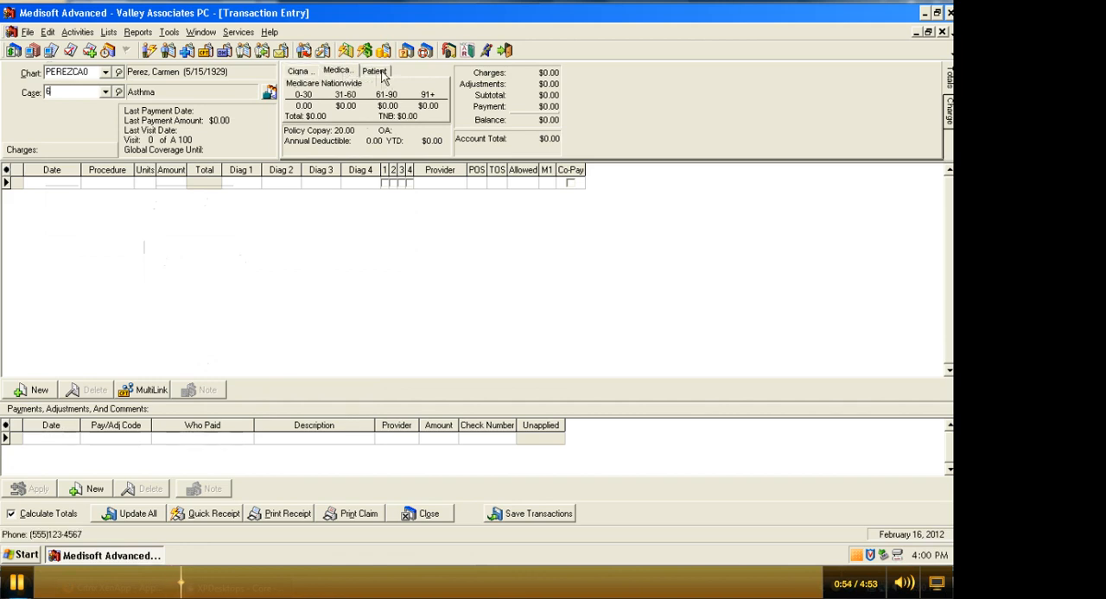
{"action": "left_click", "coordinate": [378, 73]}
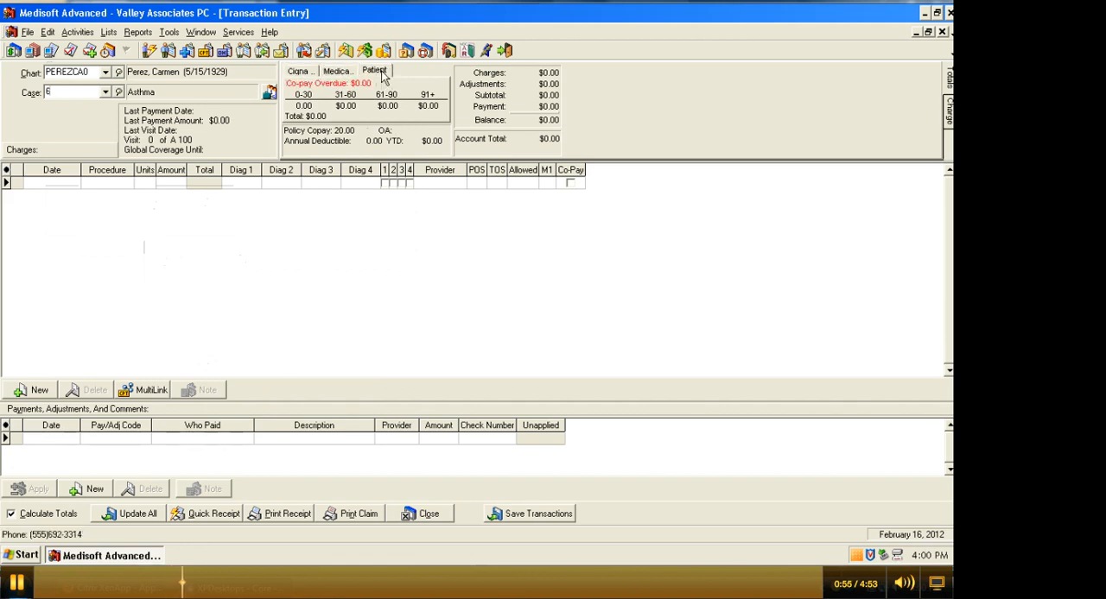
{"action": "left_click", "coordinate": [301, 75]}
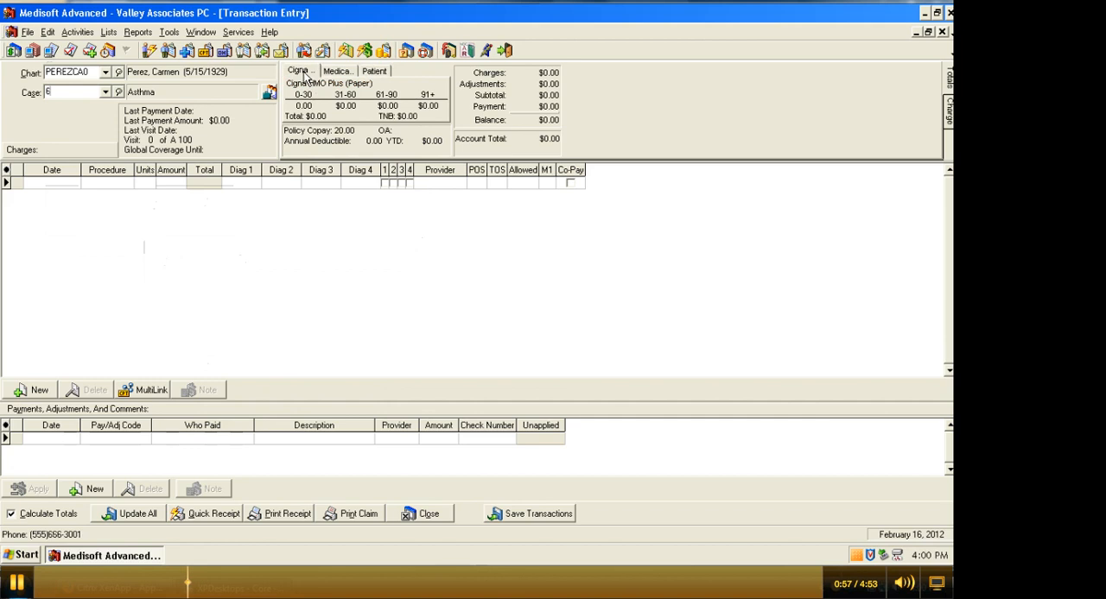
Start a charge line and set its transaction date to 12/15/2011.
{"action": "left_click", "coordinate": [61, 184]}
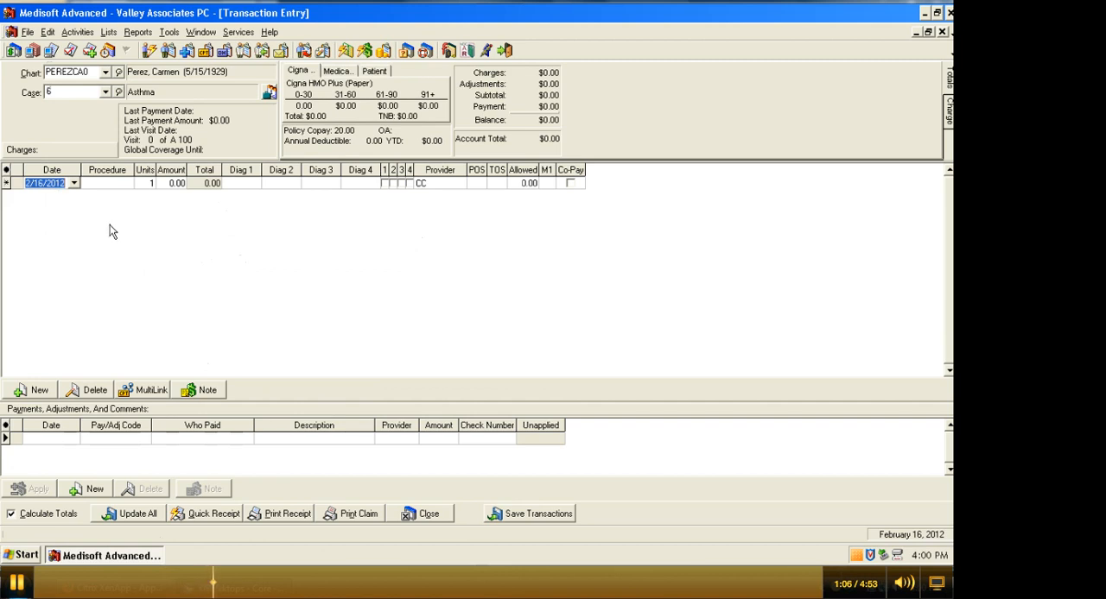
{"action": "type", "text": "12/15"}
{"action": "left_click", "coordinate": [74, 183]}
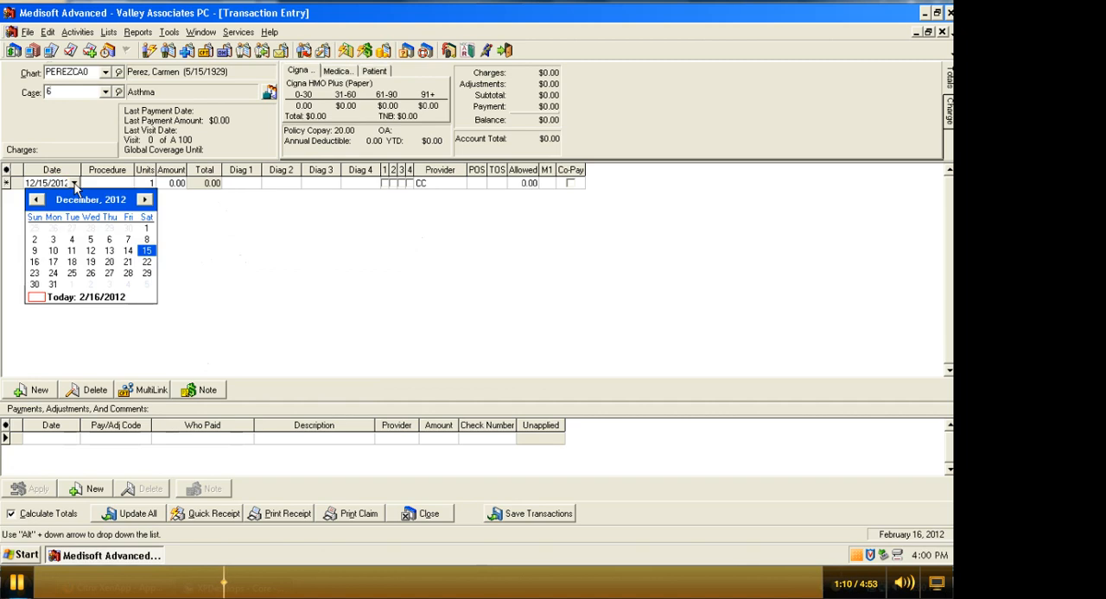
{"action": "left_click", "coordinate": [36, 199]}
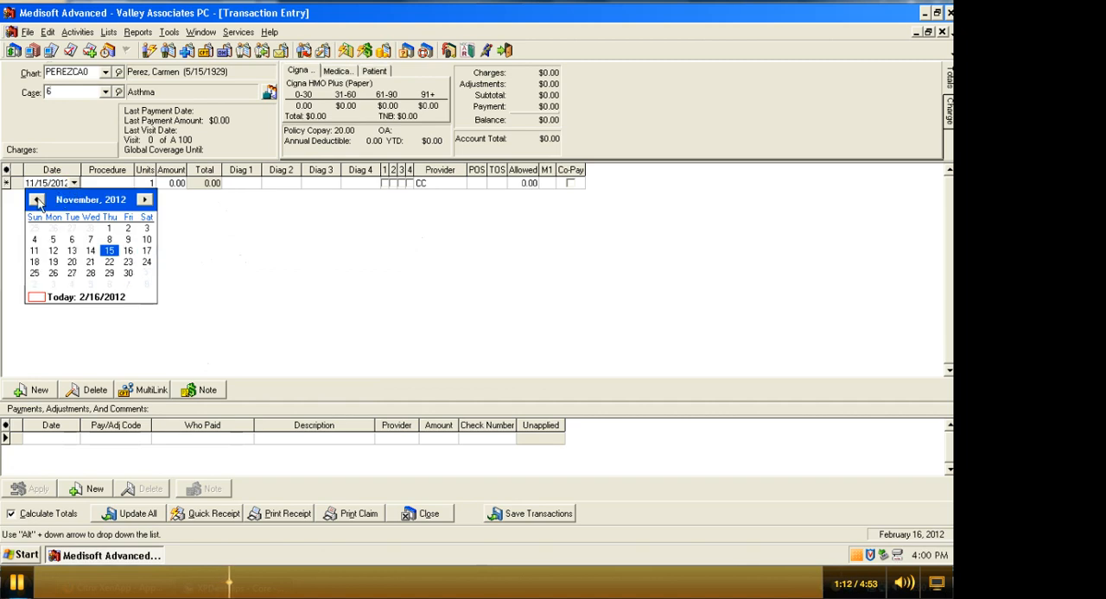
{"action": "left_click", "coordinate": [36, 199]}
{"action": "left_click", "coordinate": [145, 200]}
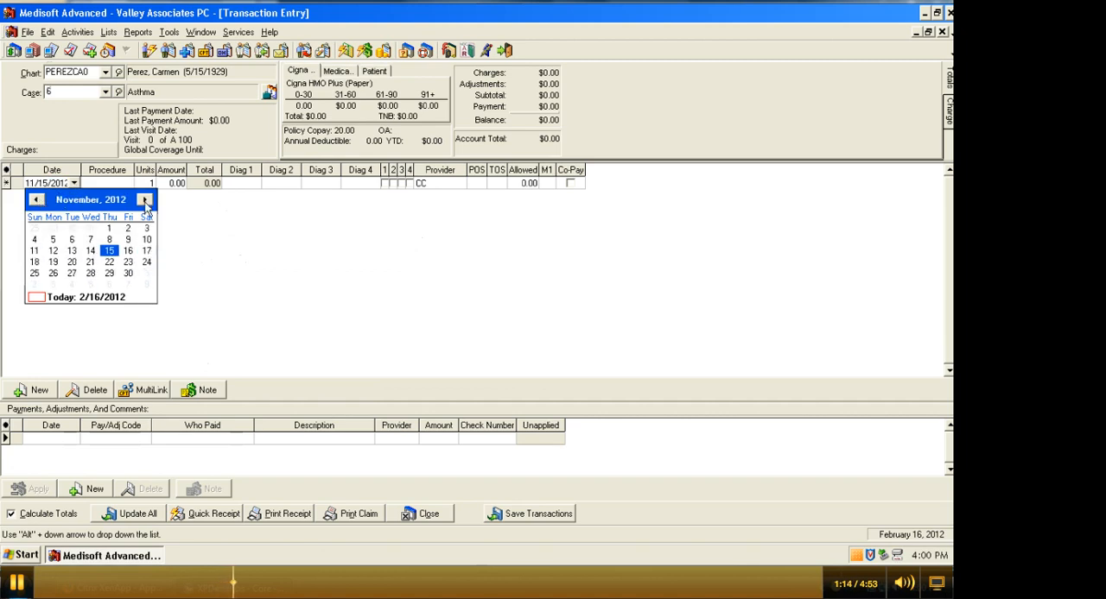
{"action": "left_click", "coordinate": [36, 199]}
{"action": "left_click", "coordinate": [36, 199]}
{"action": "left_click", "coordinate": [36, 200]}
{"action": "left_click", "coordinate": [36, 200]}
{"action": "left_click", "coordinate": [37, 199]}
{"action": "left_click", "coordinate": [36, 200]}
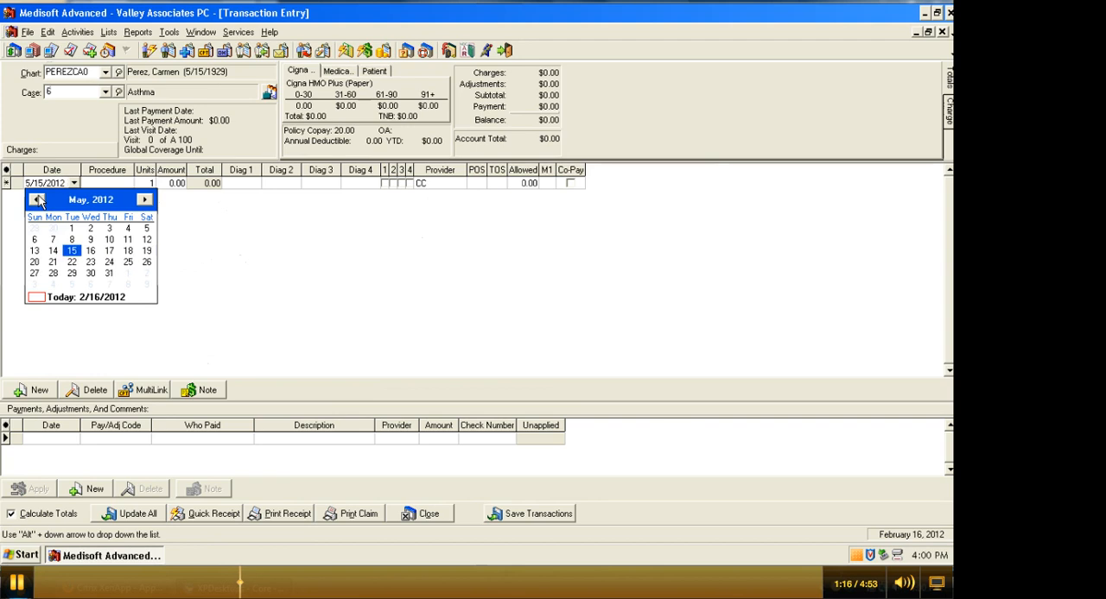
{"action": "left_click", "coordinate": [37, 200]}
{"action": "left_click", "coordinate": [36, 200]}
{"action": "left_click", "coordinate": [36, 200]}
{"action": "left_click", "coordinate": [36, 199]}
{"action": "left_click", "coordinate": [36, 199]}
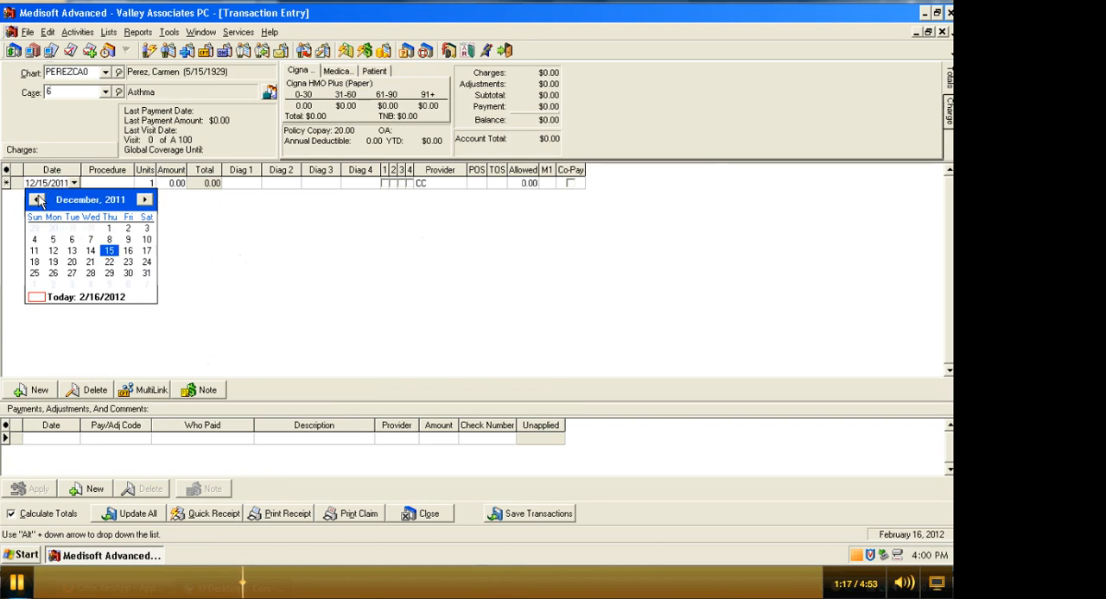
{"action": "left_click", "coordinate": [109, 255]}
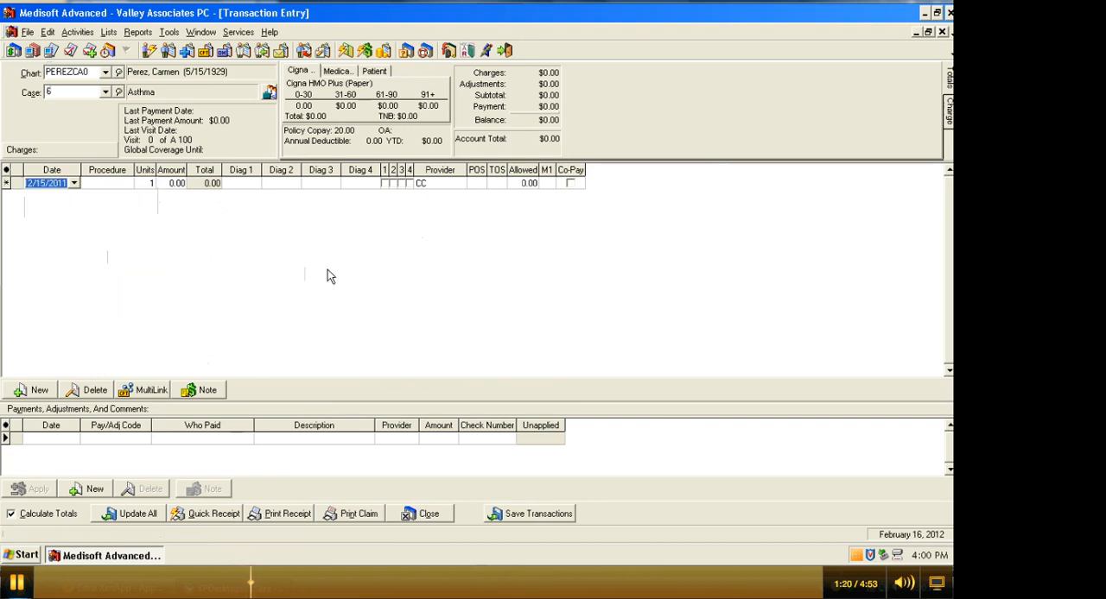
Set the charge's procedure code to 99213, EP LIII Expanded.
{"action": "key", "text": "Tab"}
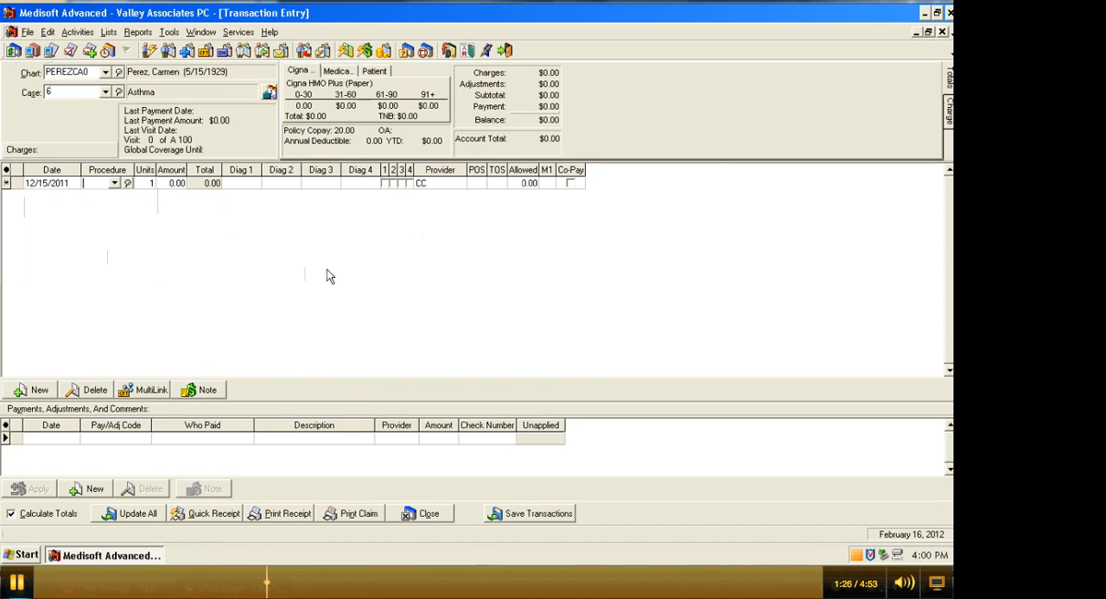
{"action": "type", "text": "99000"}
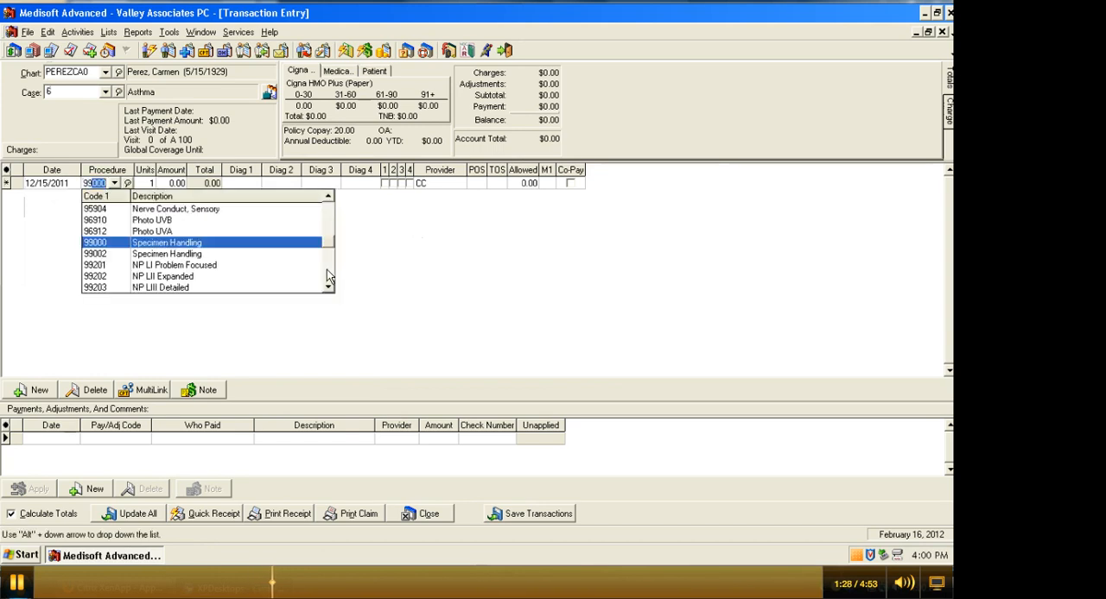
{"action": "type", "text": "1"}
{"action": "type", "text": "2"}
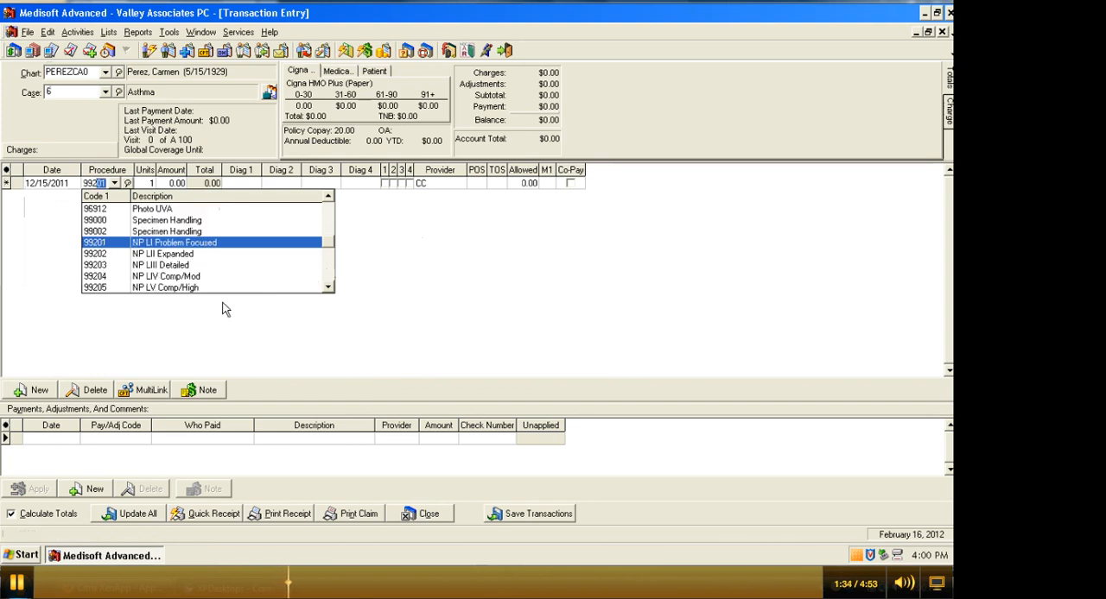
{"action": "type", "text": "1"}
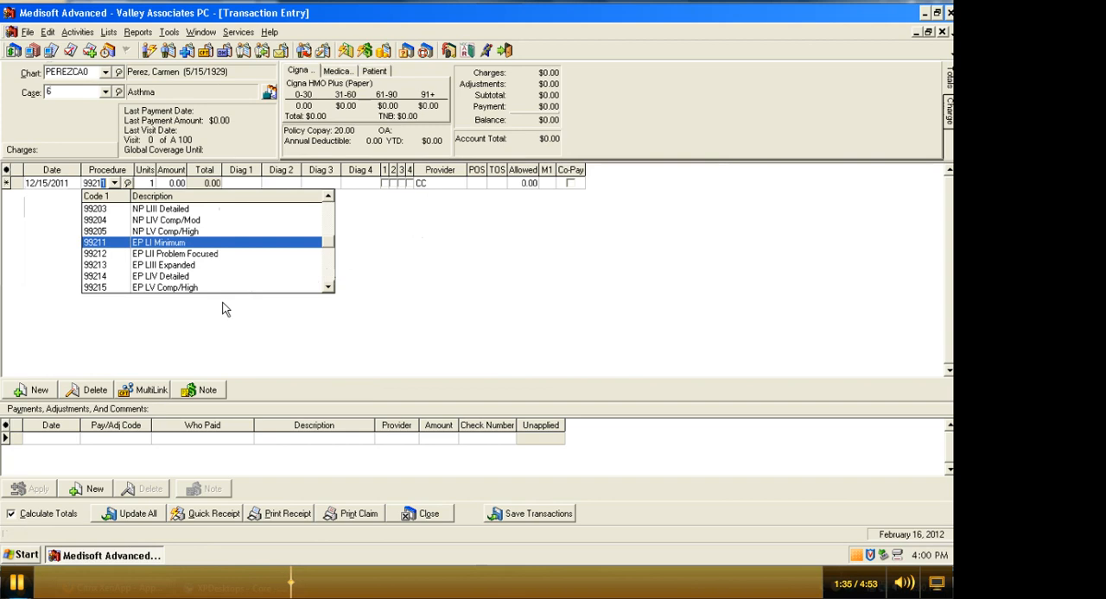
{"action": "left_click", "coordinate": [104, 267]}
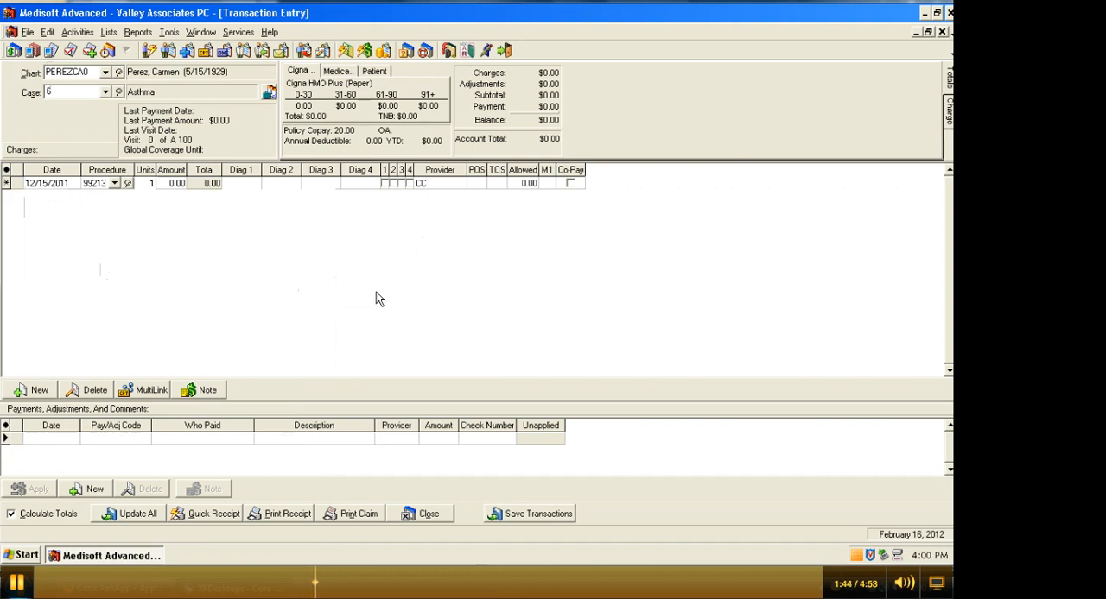
{"action": "key", "text": "Tab"}
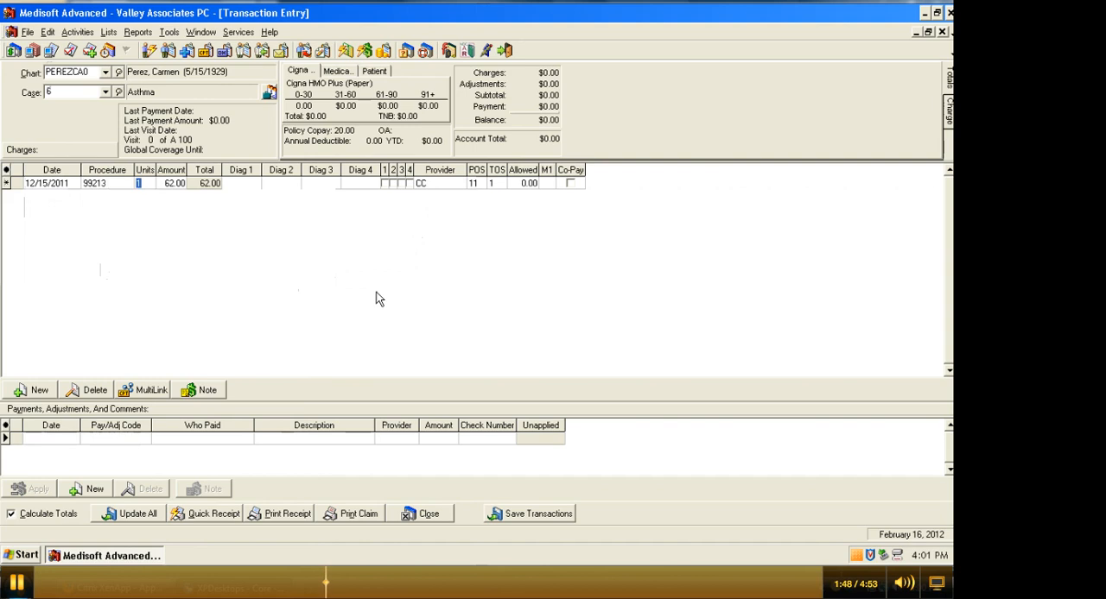
Set the charge's first diagnosis to 493.00, Extrinsic Asthma, leaving units and amount at their defaults.
{"action": "key", "text": "Tab"}
{"action": "key", "text": "Tab"}
{"action": "key", "text": "Tab"}
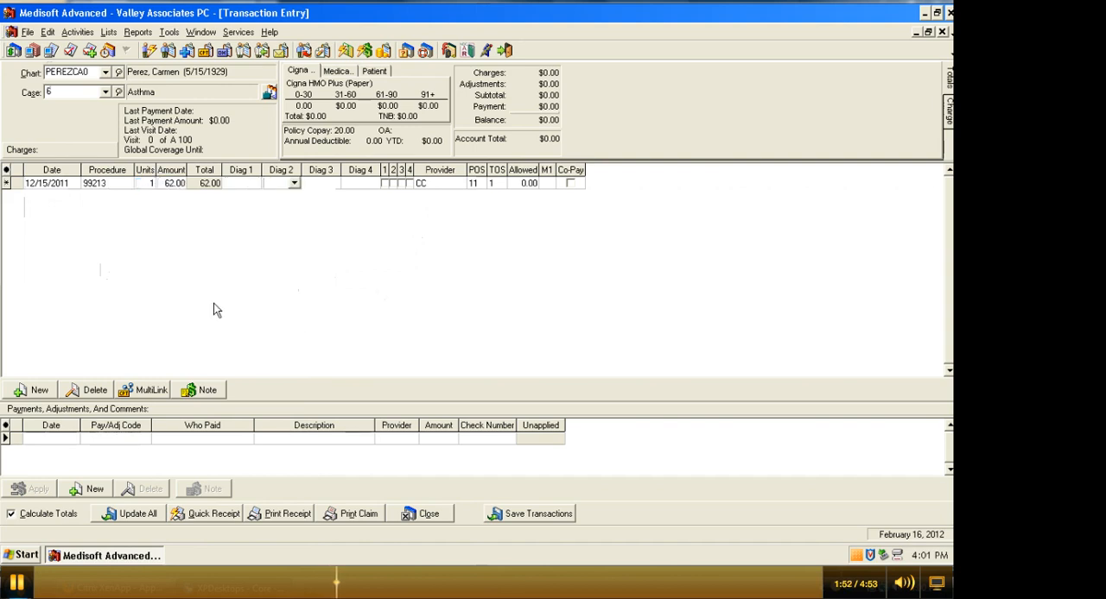
{"action": "left_click", "coordinate": [242, 187]}
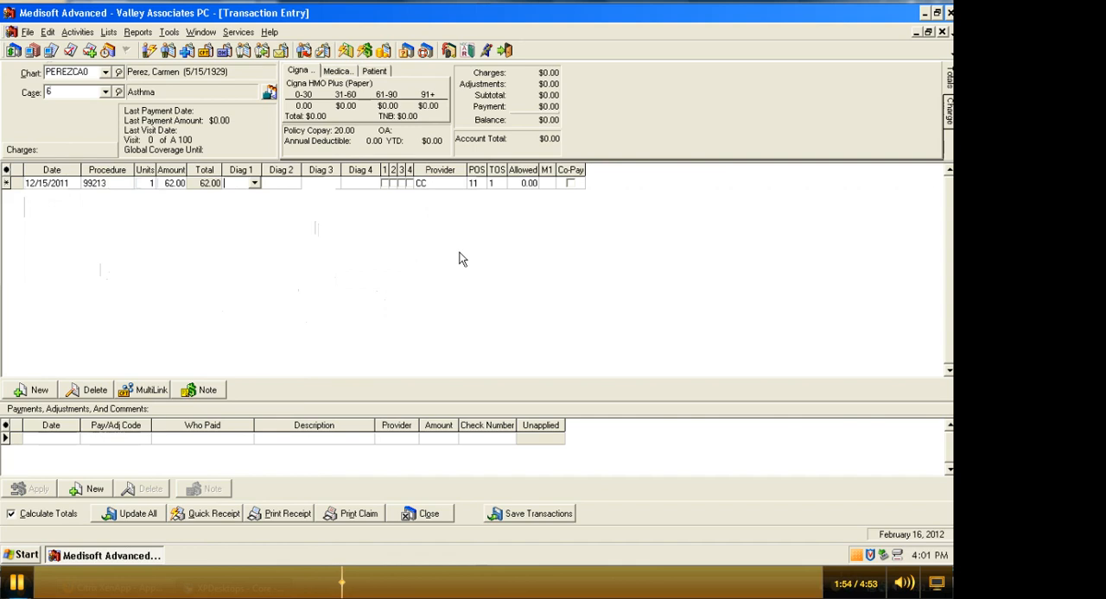
{"action": "type", "text": "49"}
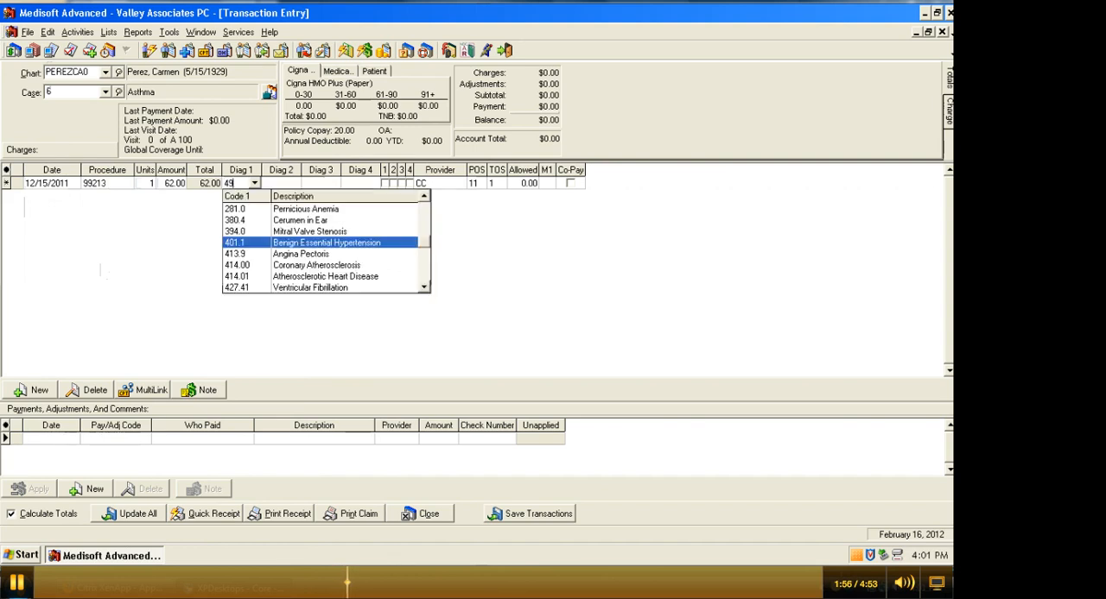
{"action": "type", "text": "3"}
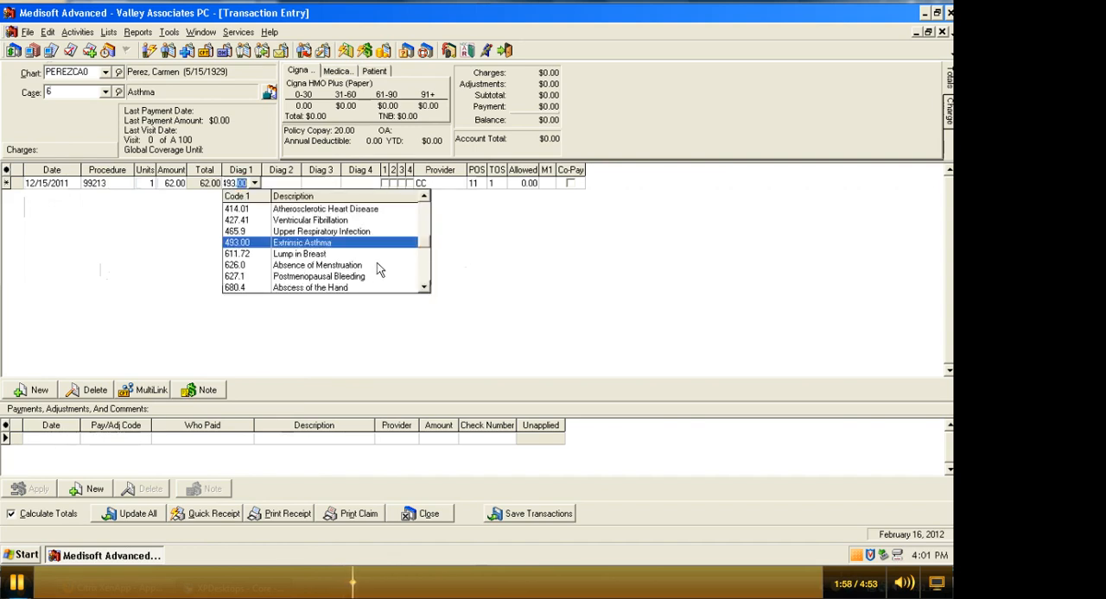
{"action": "left_click", "coordinate": [244, 246]}
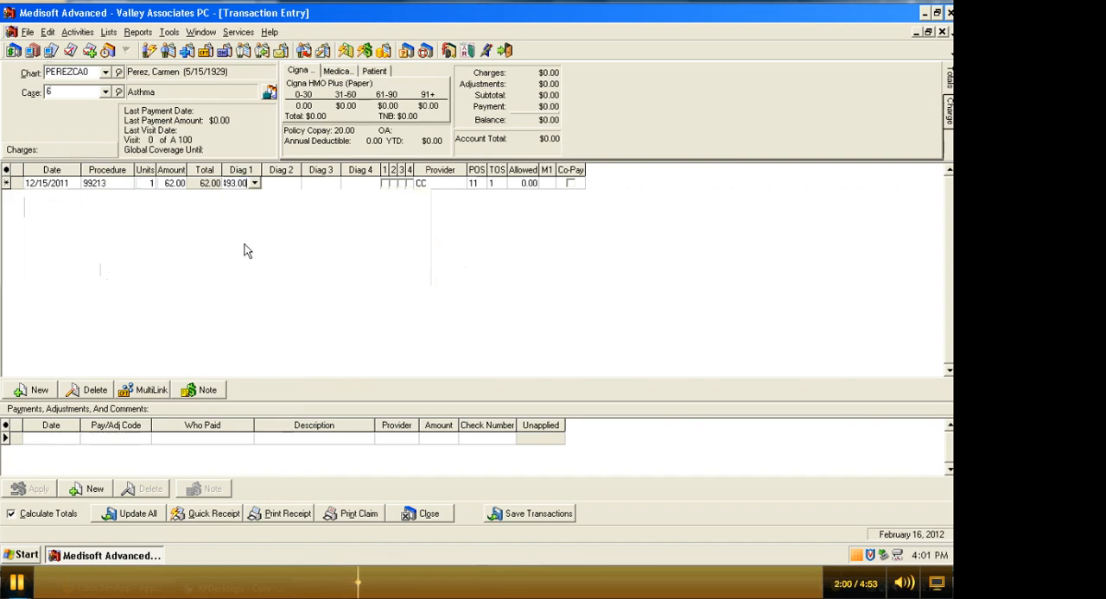
{"action": "key", "text": "Tab"}
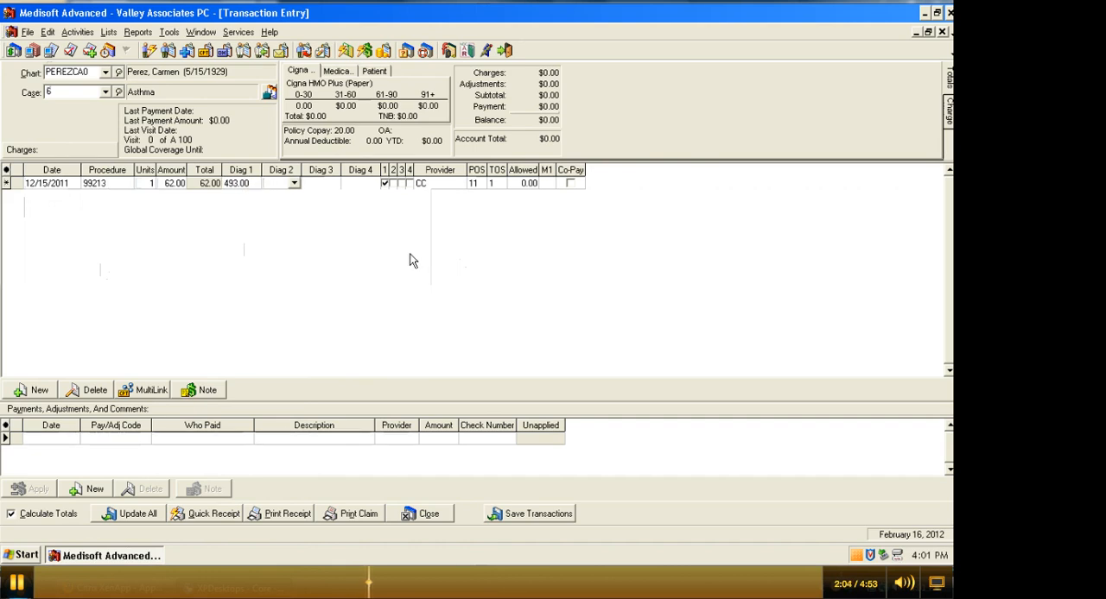
Set the second diagnosis to 782.1, Rash on Leg, and uncheck the diagnosis 2 link for this charge.
{"action": "type", "text": "782.1"}
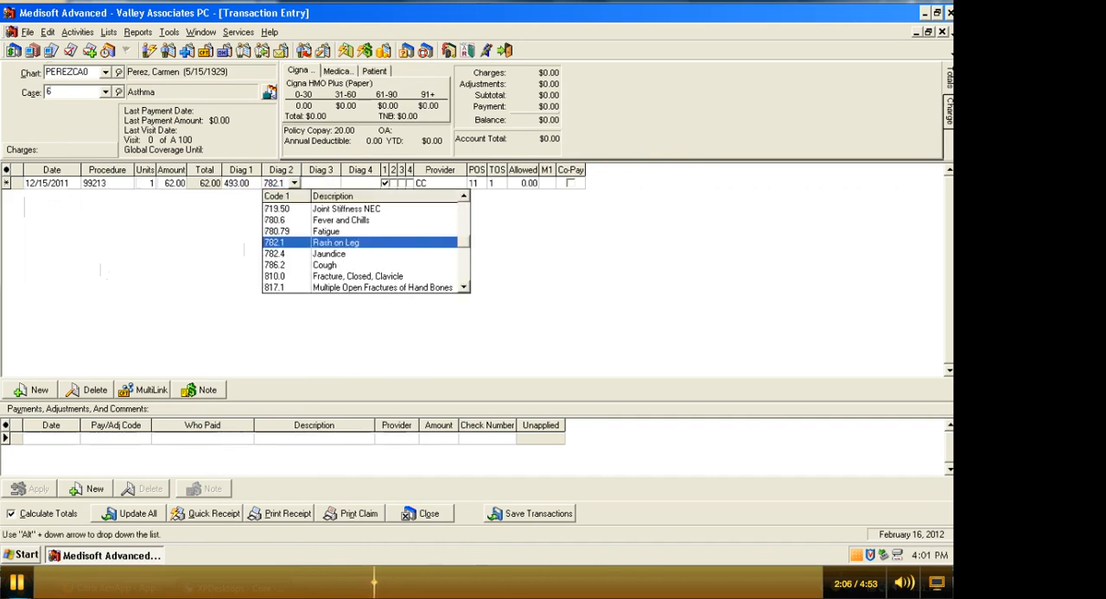
{"action": "left_click", "coordinate": [275, 242]}
{"action": "key", "text": "Tab"}
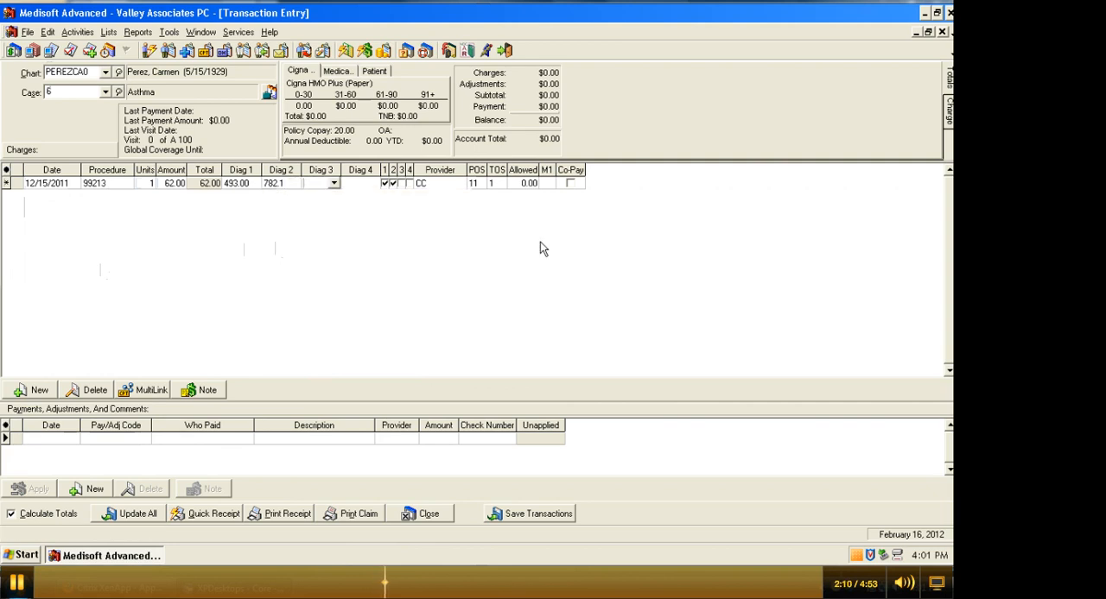
{"action": "left_click", "coordinate": [396, 186]}
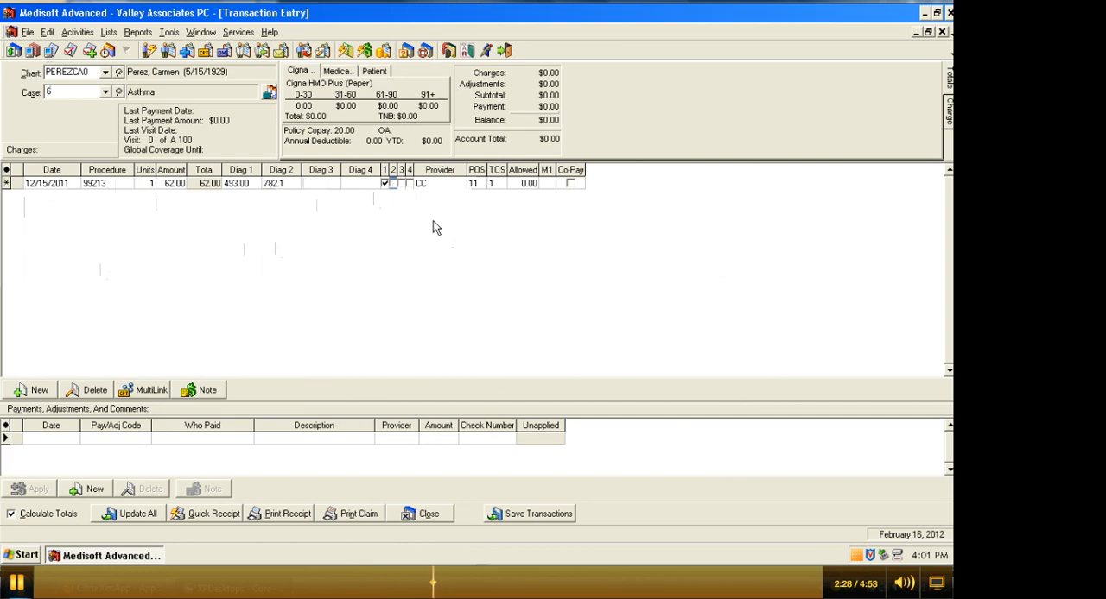
Select CC as the provider for the 99213 charge.
{"action": "key", "text": "Tab"}
{"action": "key", "text": "Tab"}
{"action": "key", "text": "Tab"}
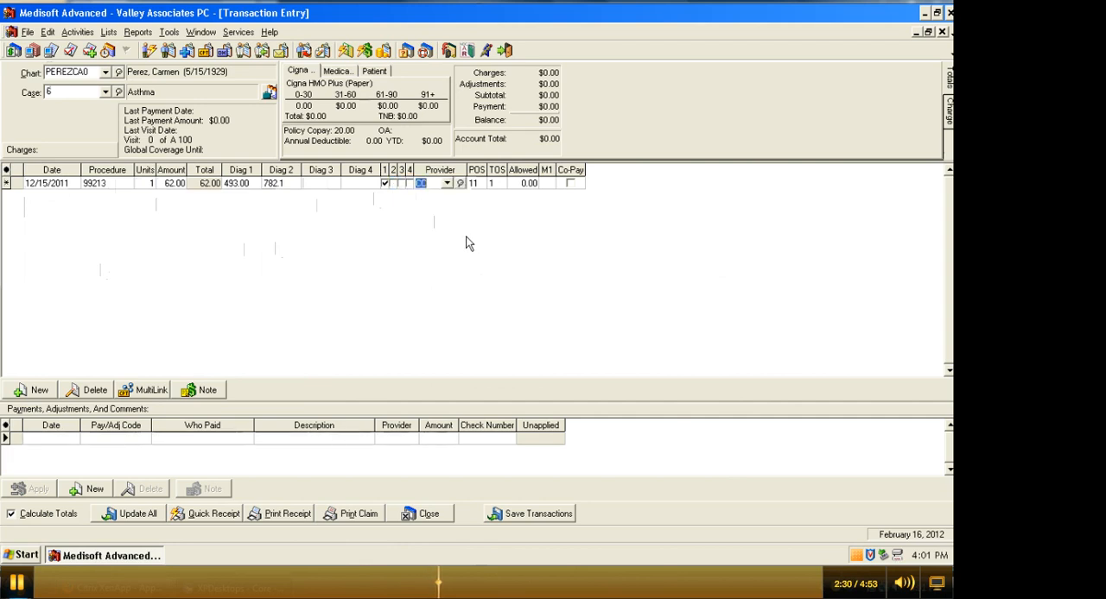
{"action": "left_click", "coordinate": [448, 186]}
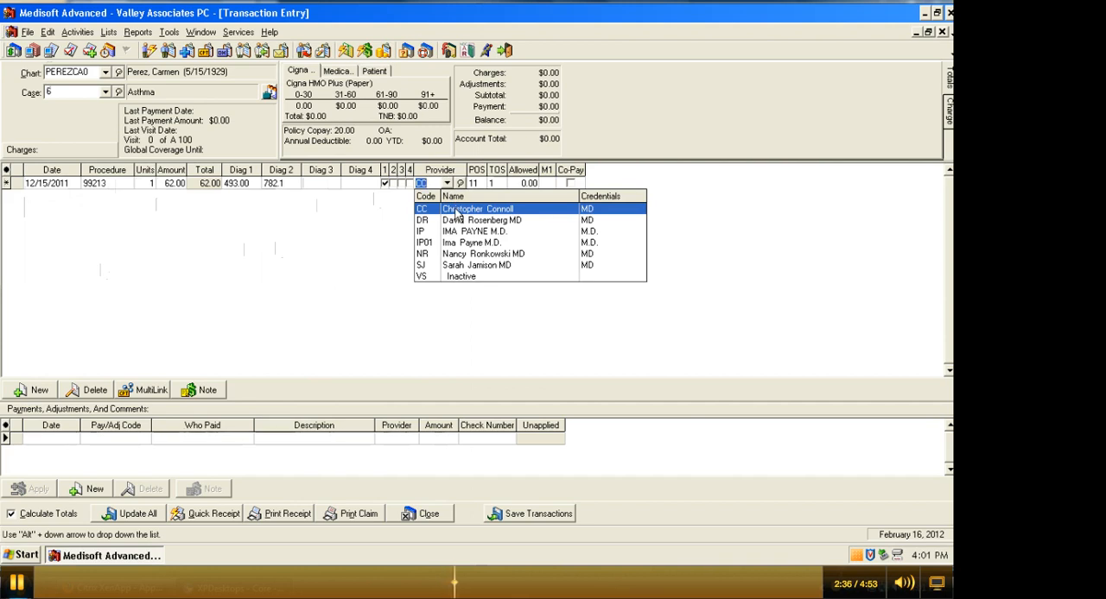
{"action": "left_click", "coordinate": [455, 210]}
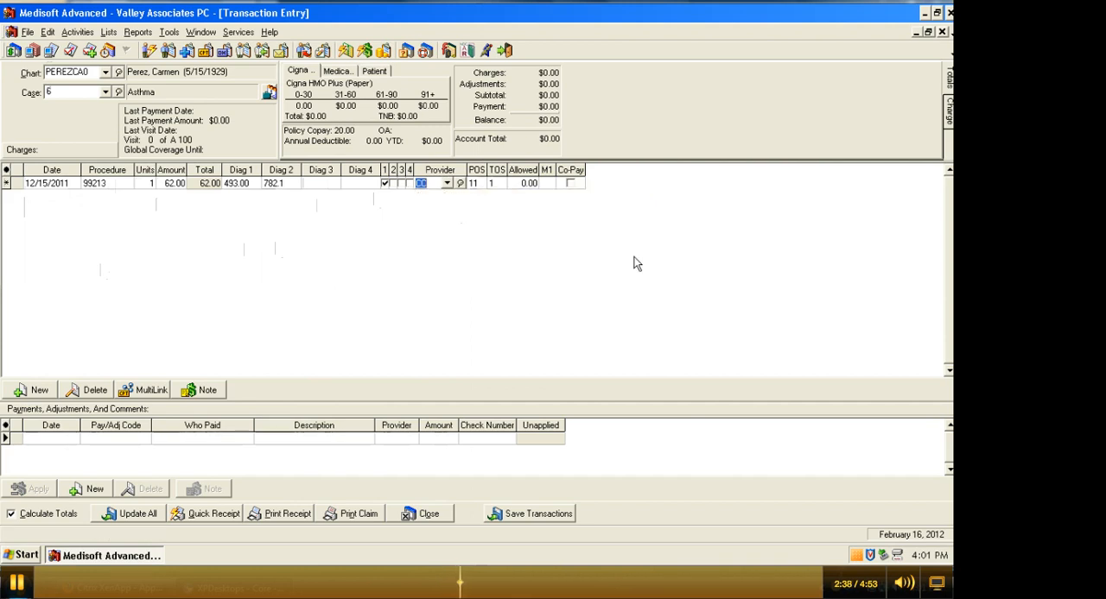
{"action": "key", "text": "Tab"}
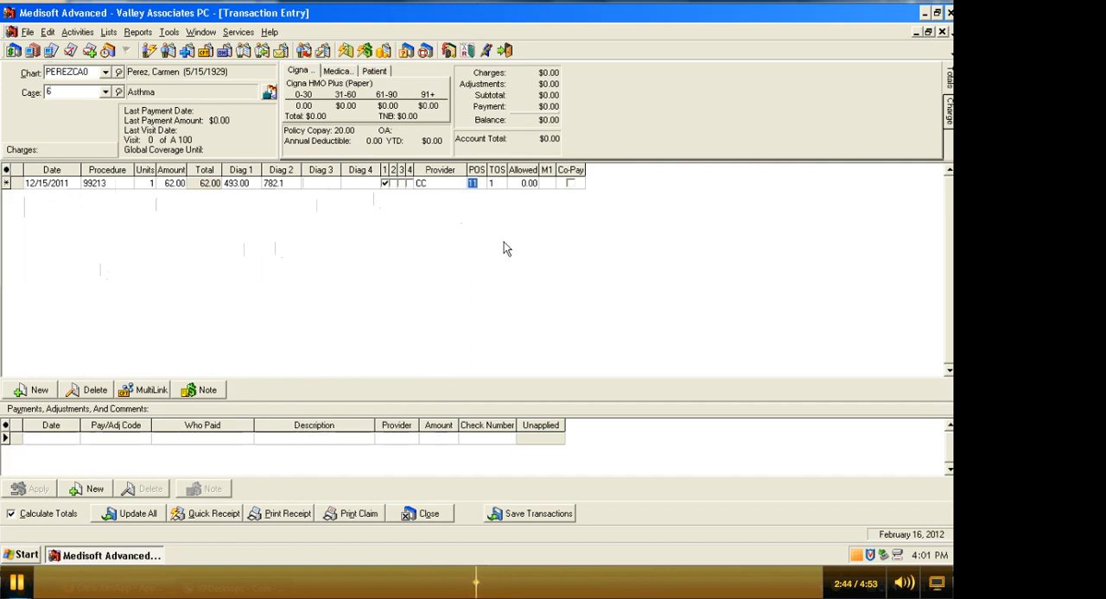
Add a second charge dated 12/15/2011 with procedure code 36415, Venipuncture, acknowledging the copay notice.
{"action": "left_click", "coordinate": [36, 393]}
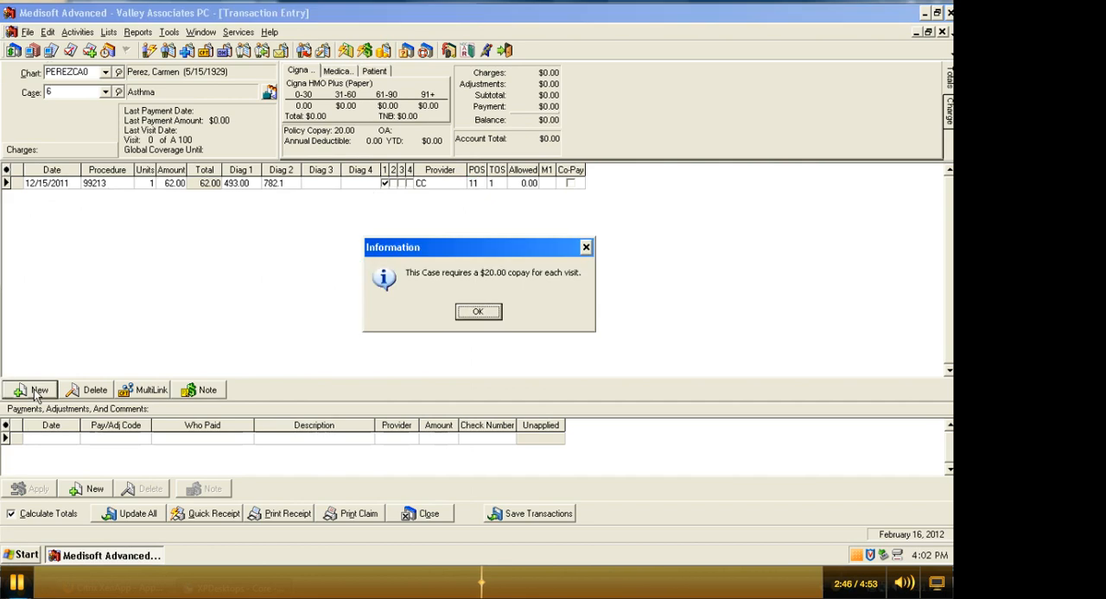
{"action": "left_click", "coordinate": [478, 313]}
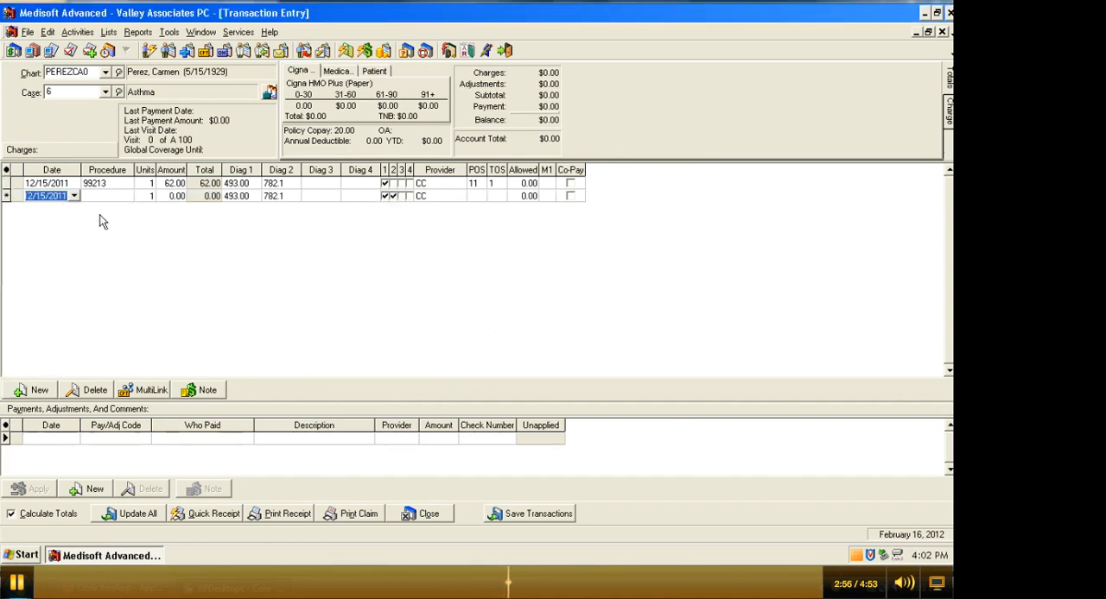
{"action": "key", "text": "Tab"}
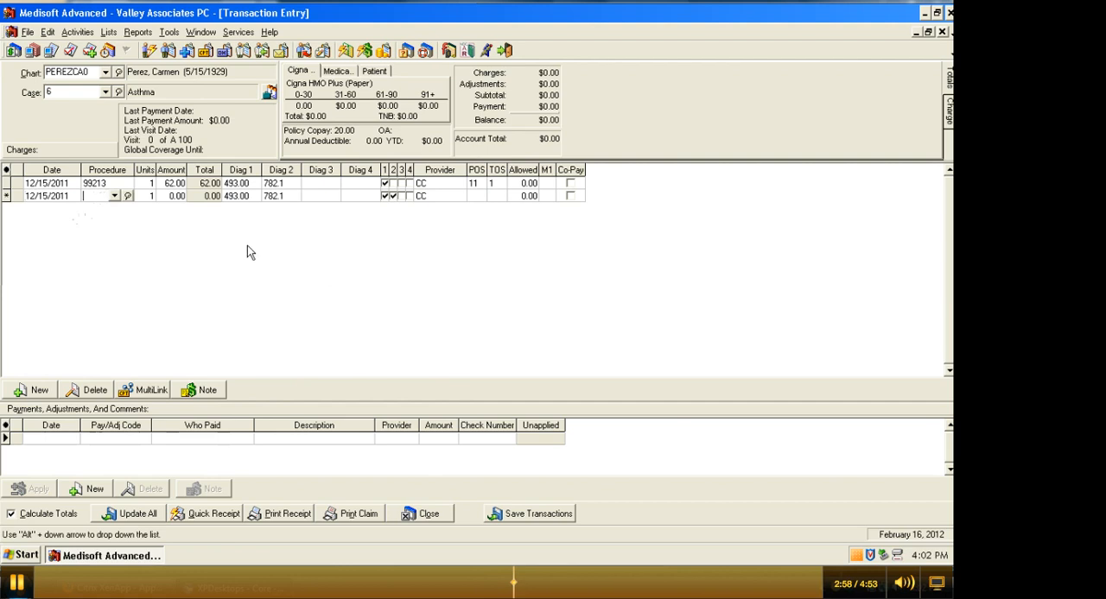
{"action": "type", "text": "3"}
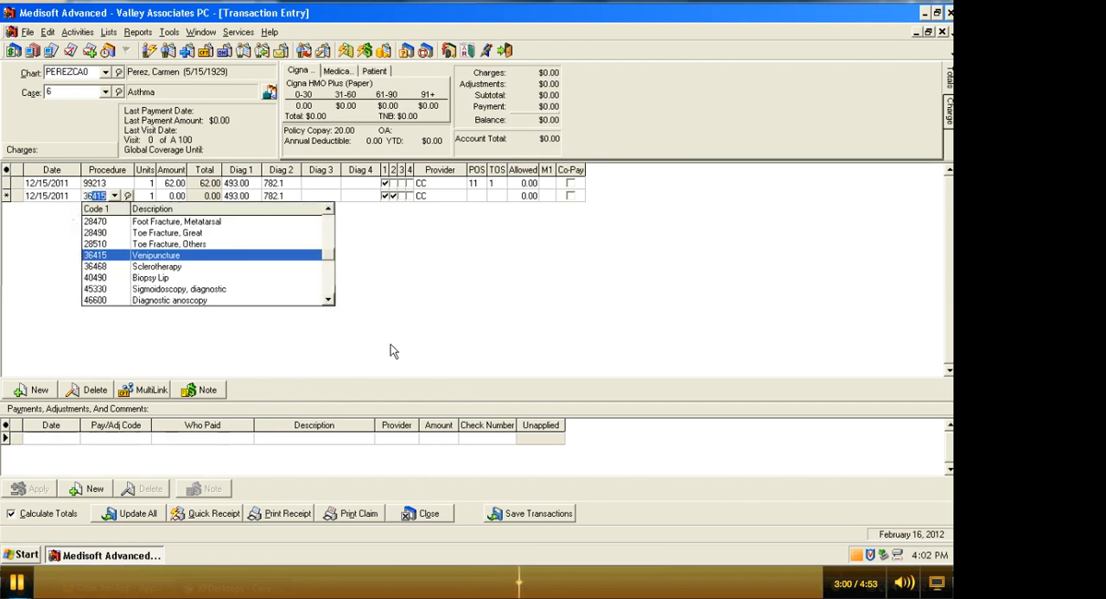
{"action": "type", "text": "6"}
{"action": "left_click", "coordinate": [107, 255]}
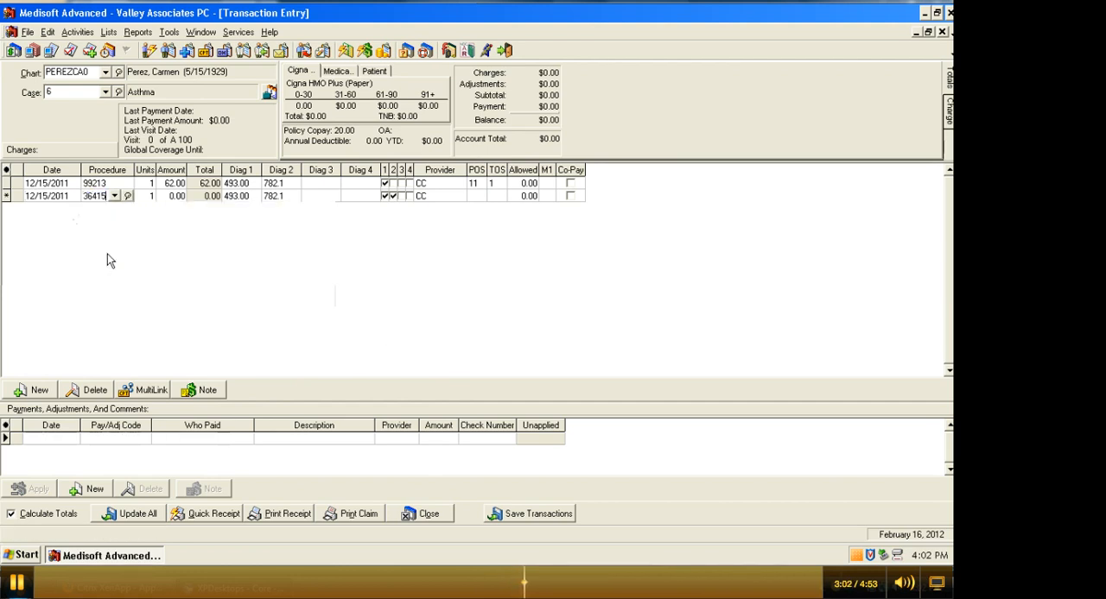
{"action": "key", "text": "Tab"}
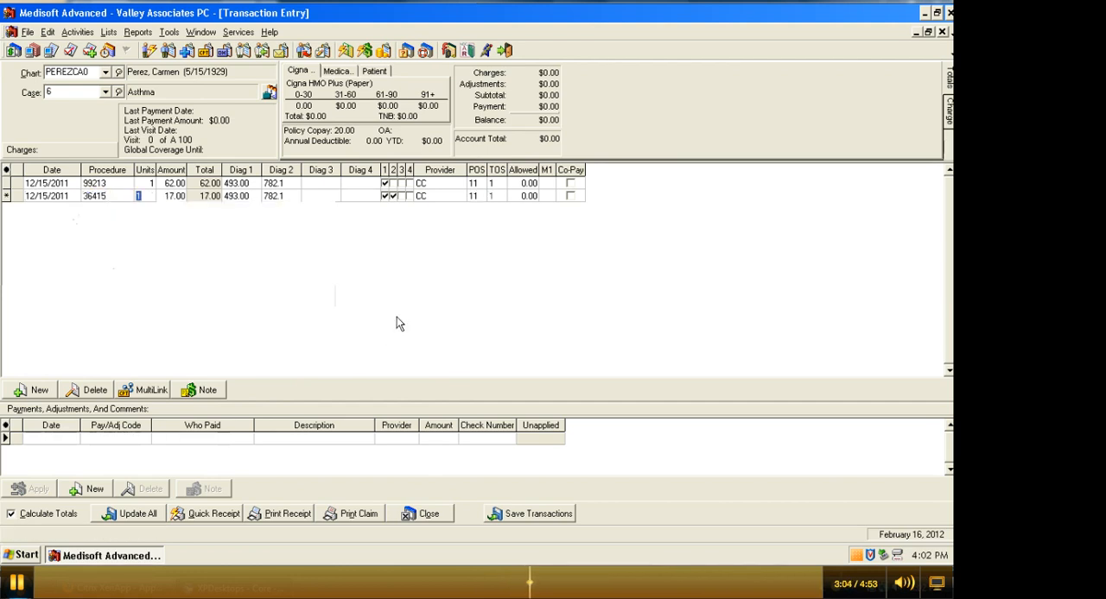
Uncheck the diagnosis 1 link for the 36415 charge, keeping diagnosis 2 linked, and save the transactions.
{"action": "key", "text": "Tab"}
{"action": "key", "text": "Tab"}
{"action": "key", "text": "Tab"}
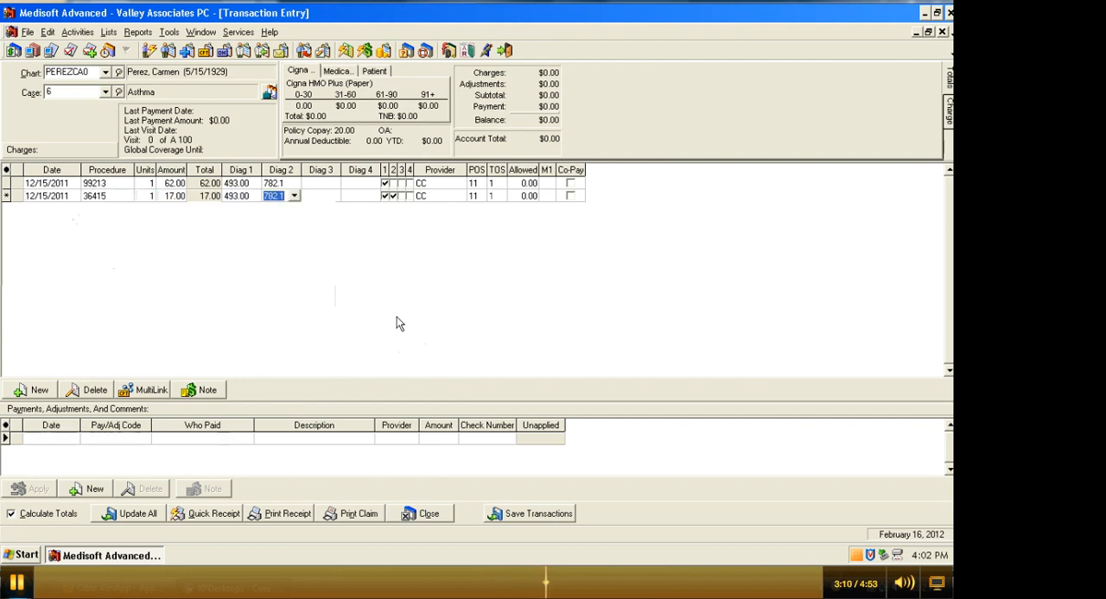
{"action": "left_click", "coordinate": [384, 196]}
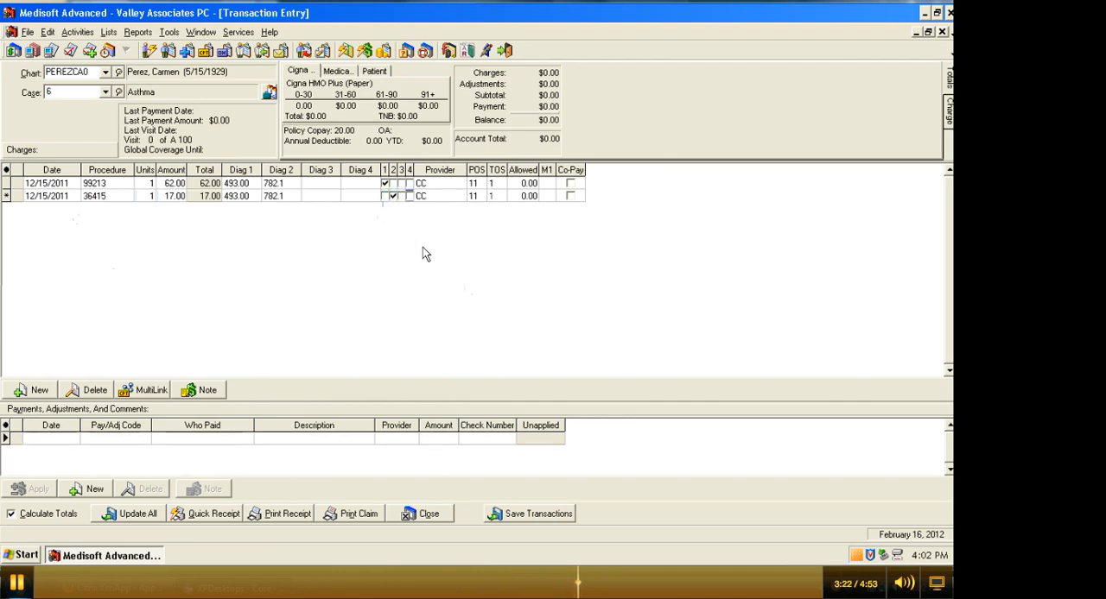
{"action": "left_click", "coordinate": [544, 518]}
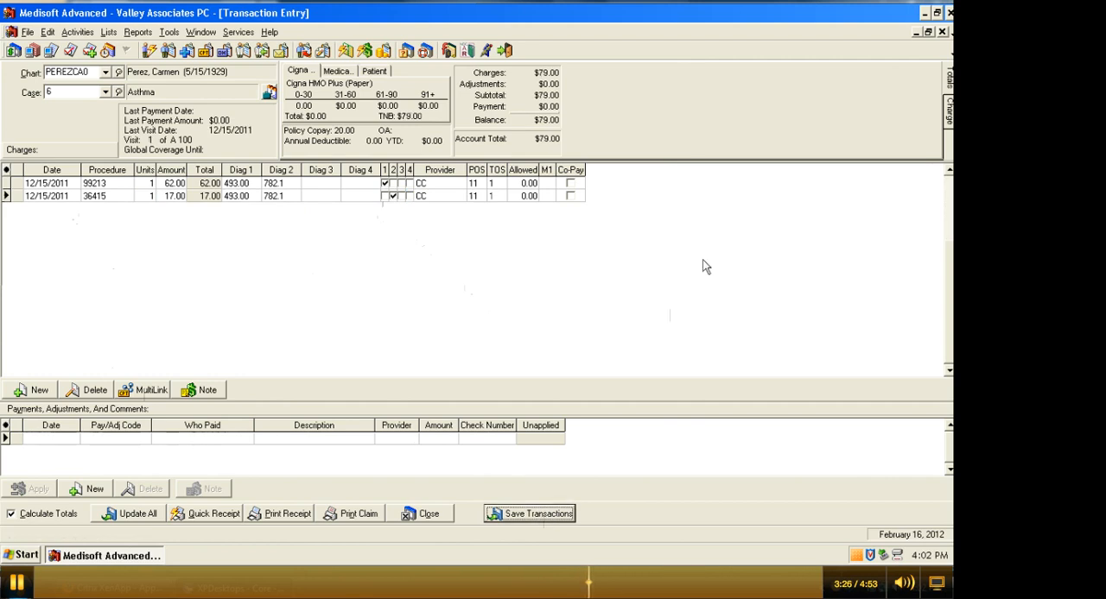
Start a payment entry dated 12/15/2011 with payment code 02, Patient payment, check.
{"action": "left_click", "coordinate": [52, 440]}
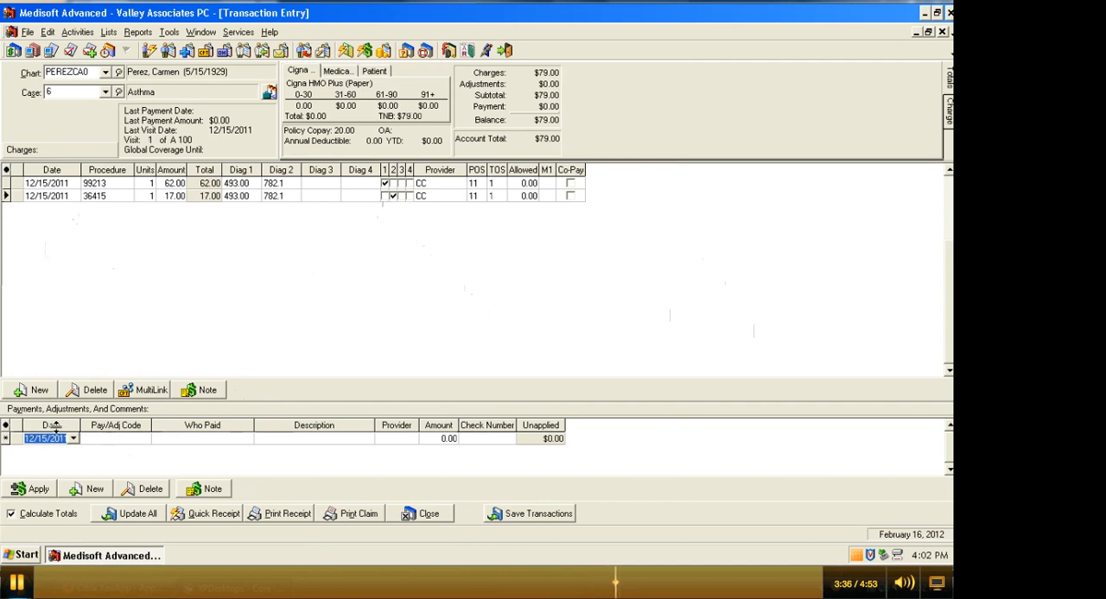
{"action": "left_click", "coordinate": [116, 438]}
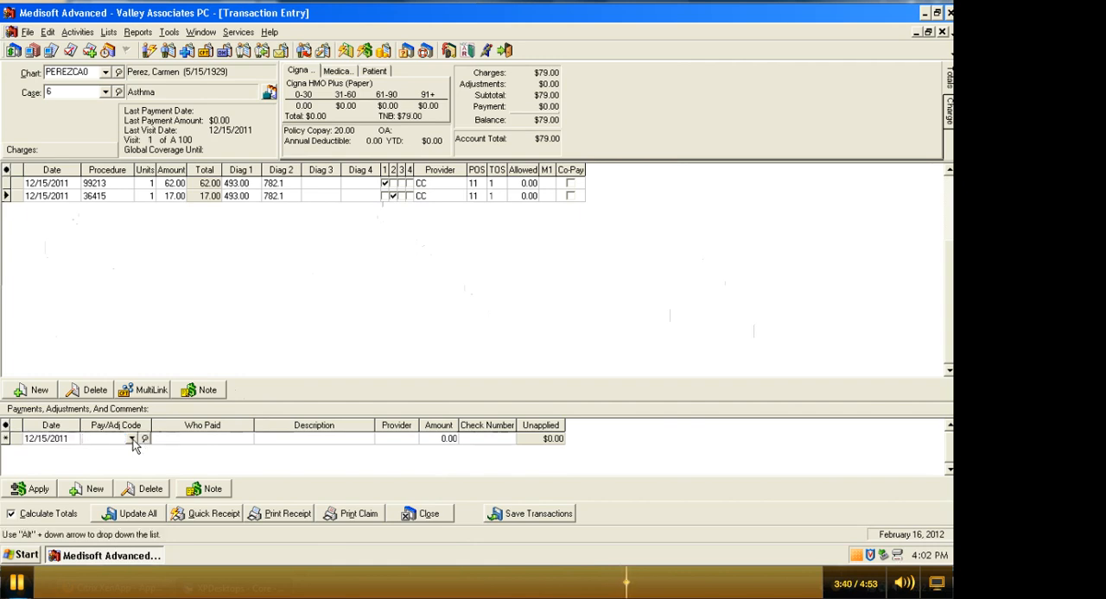
{"action": "left_click", "coordinate": [132, 441]}
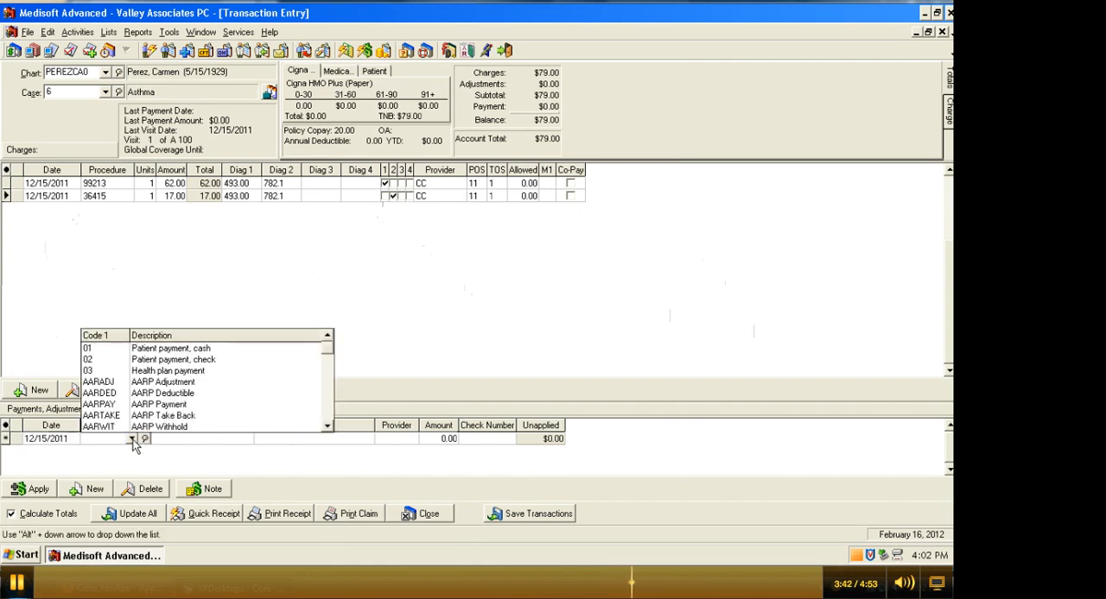
{"action": "left_click", "coordinate": [90, 359]}
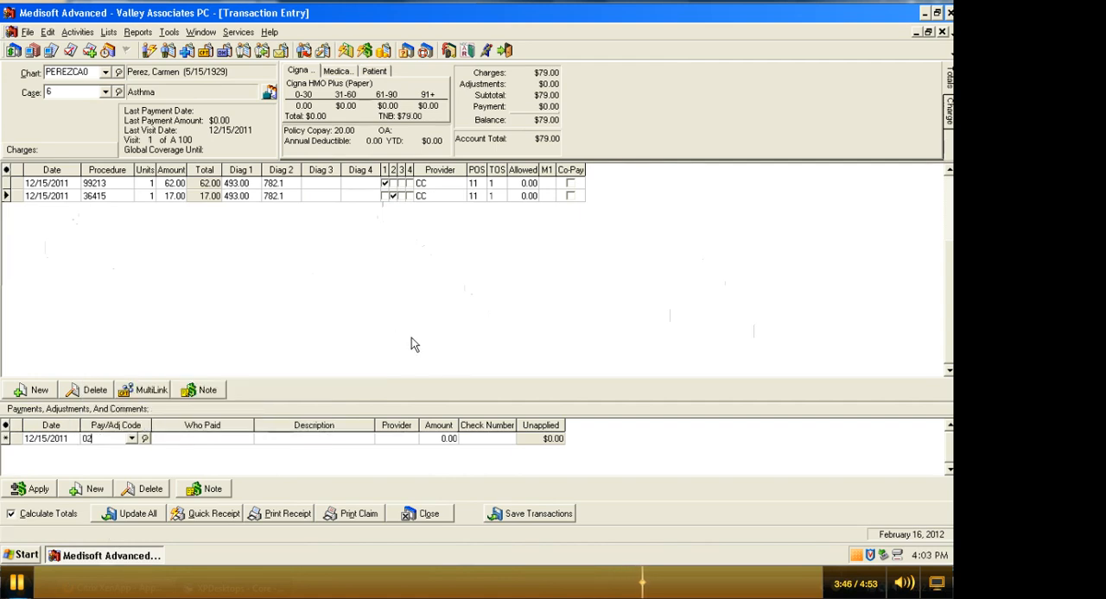
{"action": "key", "text": "Tab"}
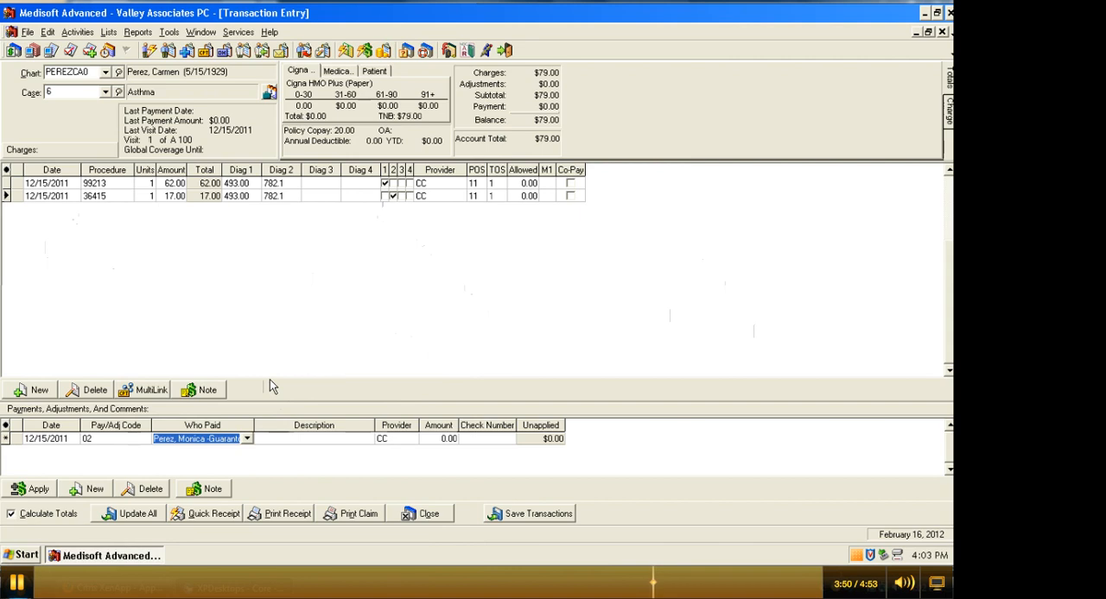
Keep the guarantor as the payer and enter Co-pay as the payment's description.
{"action": "left_click", "coordinate": [247, 439]}
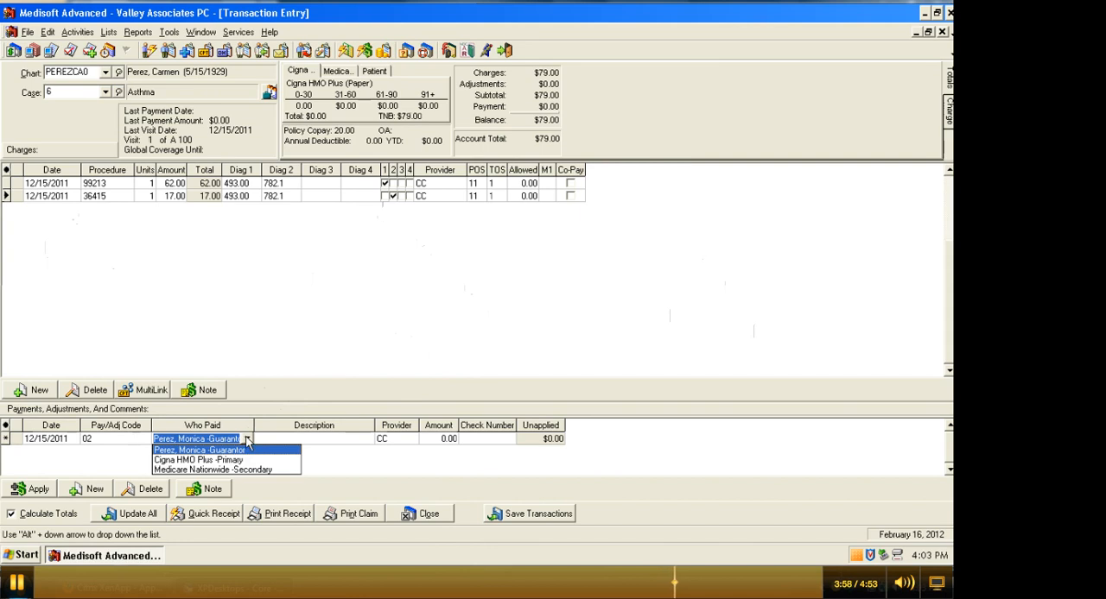
{"action": "left_click", "coordinate": [240, 437]}
{"action": "key", "text": "Tab"}
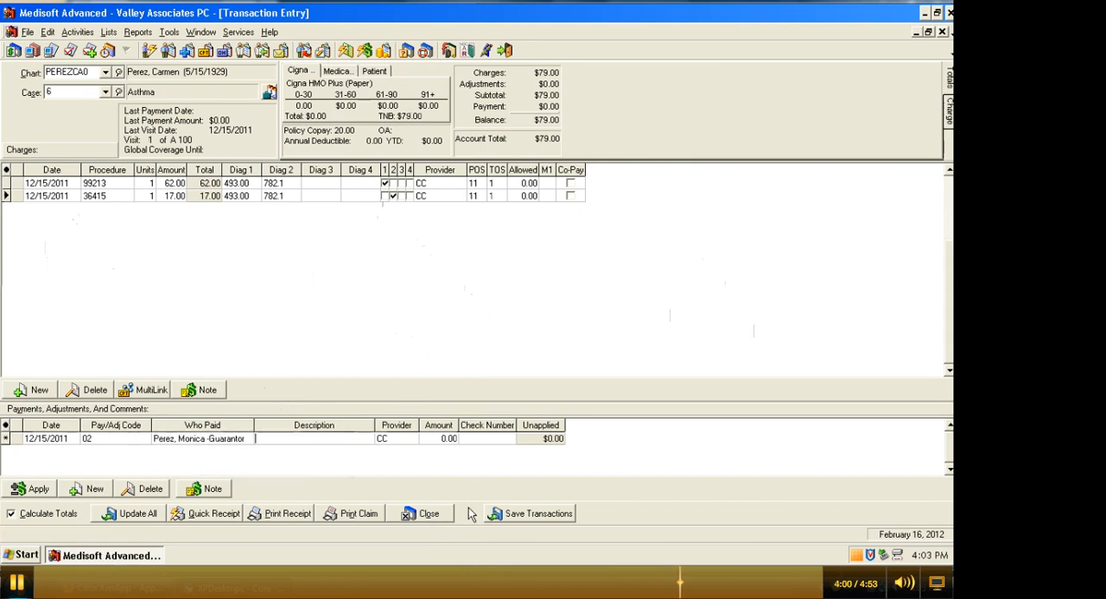
{"action": "type", "text": "Co-pay"}
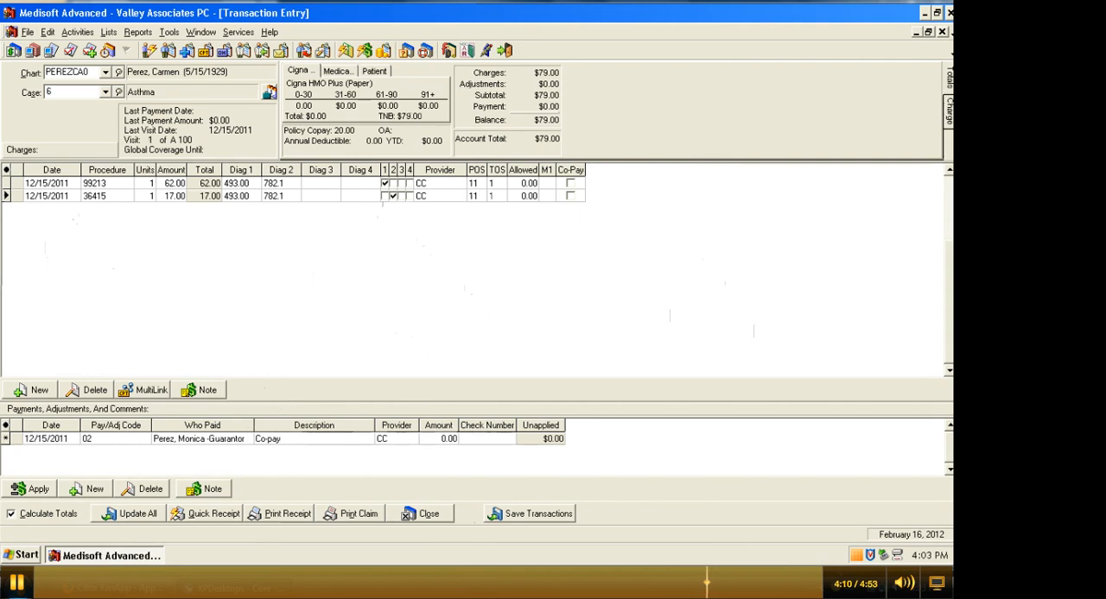
{"action": "key", "text": "Tab"}
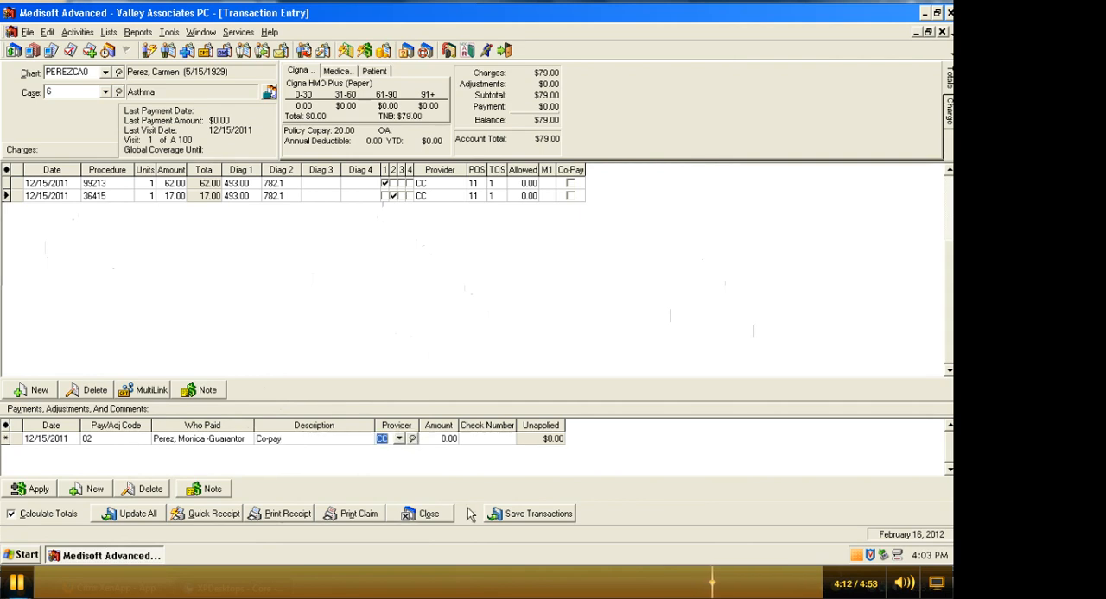
Keep CC as the payment's provider and enter an amount of 20.00 with check number 1788.
{"action": "key", "text": "Tab"}
{"action": "type", "text": "20"}
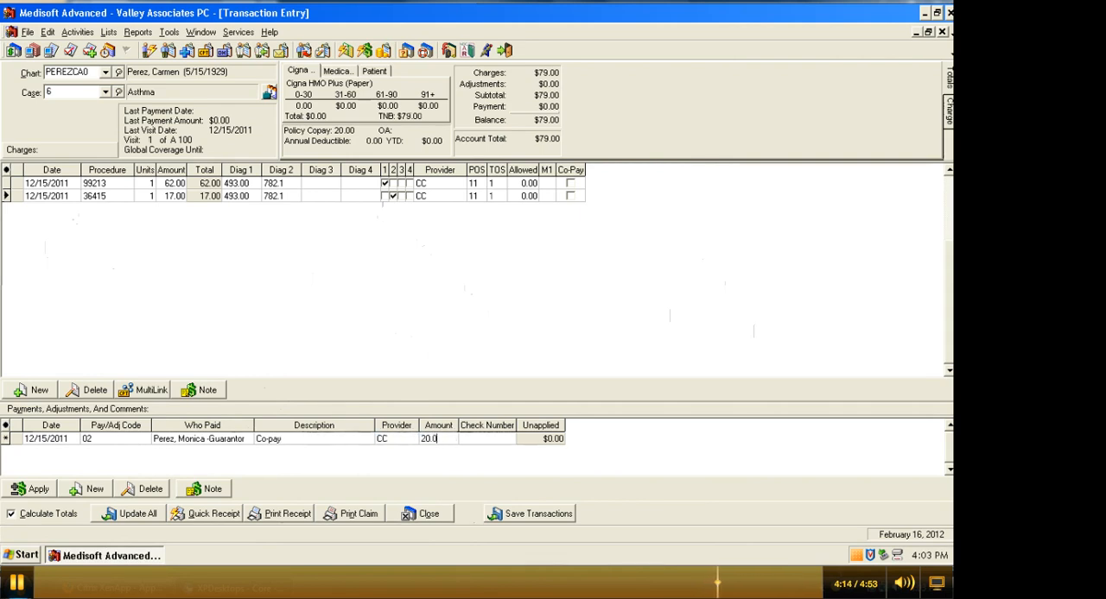
{"action": "key", "text": "Tab"}
{"action": "type", "text": "178"}
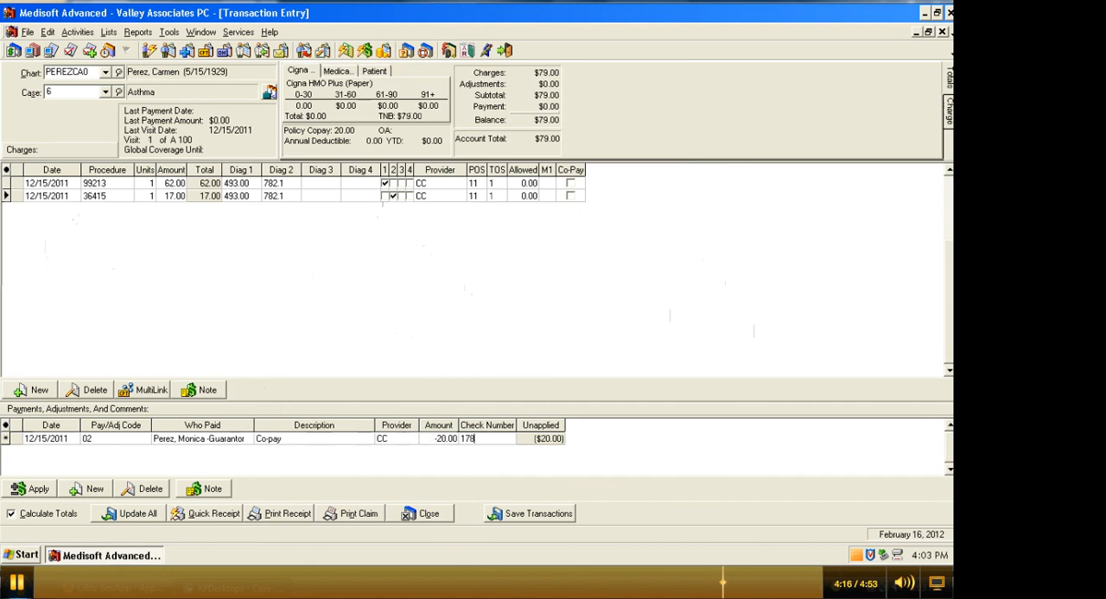
{"action": "type", "text": "8"}
Apply 20.00 of the co-pay payment to the 99213 charge and save the transactions.
{"action": "left_click", "coordinate": [34, 489]}
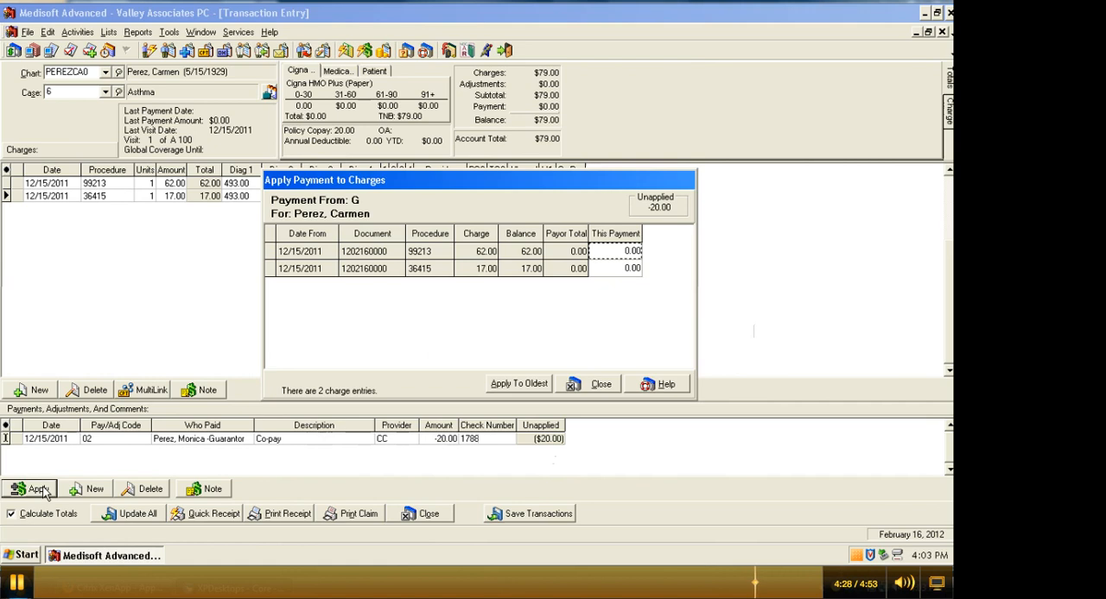
{"action": "type", "text": "20.00"}
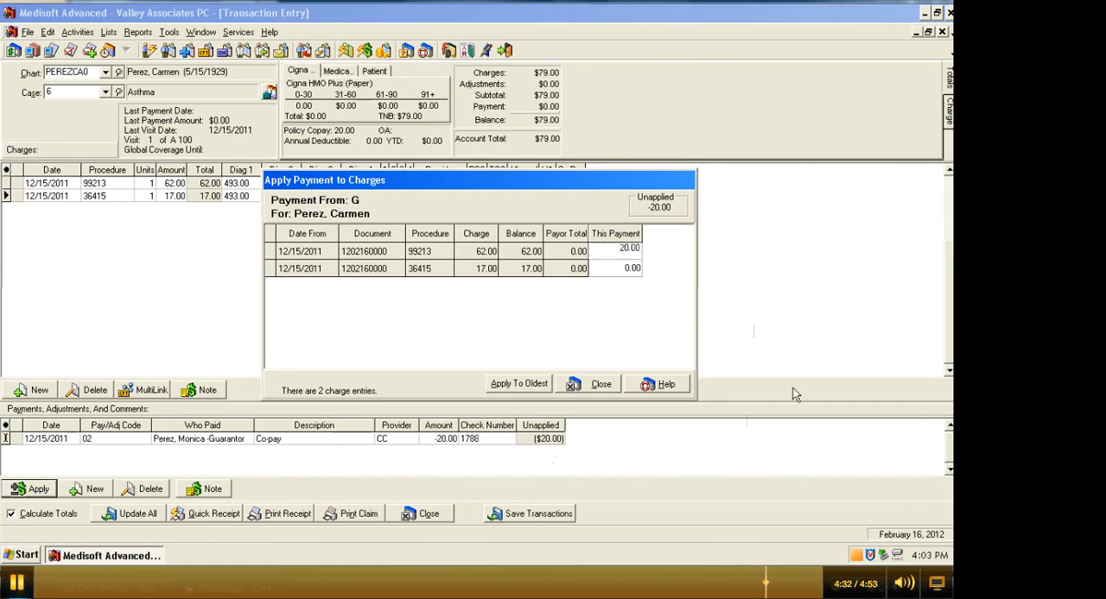
{"action": "left_click", "coordinate": [587, 387]}
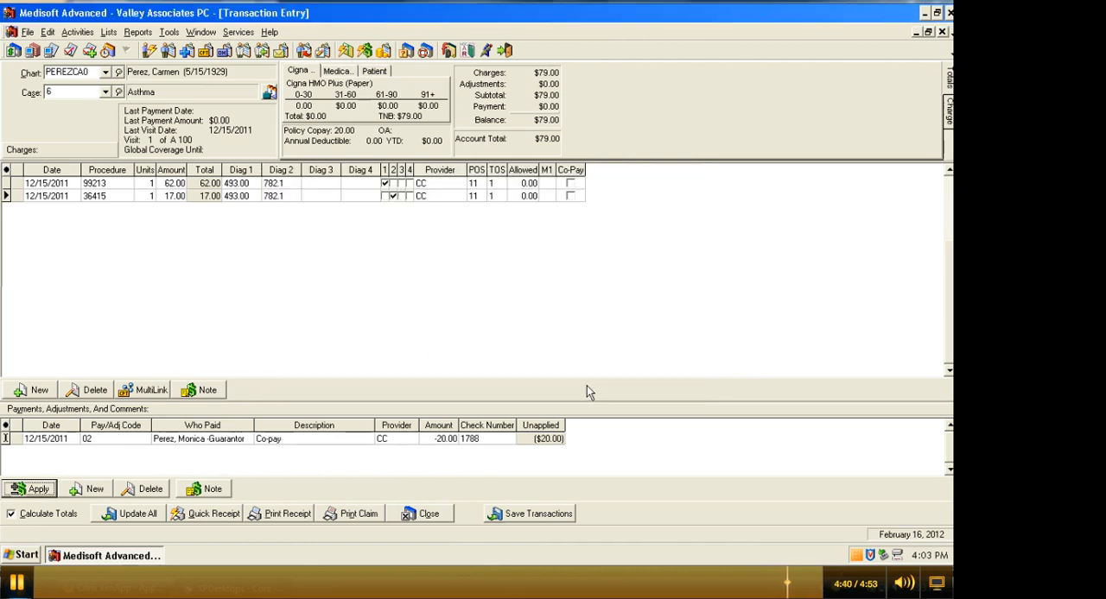
{"action": "left_click", "coordinate": [537, 514]}
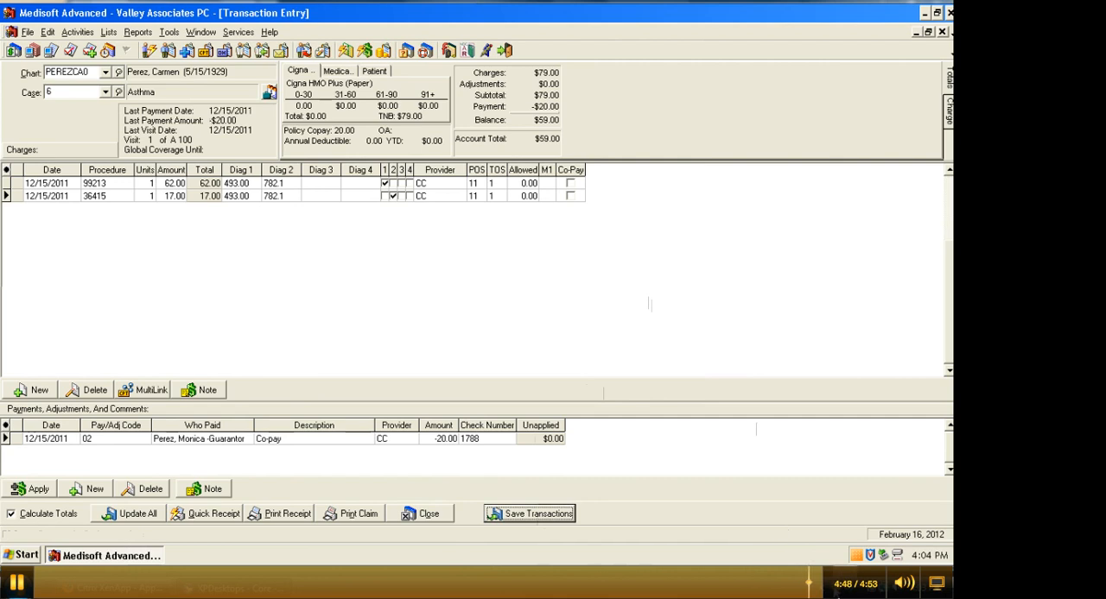
{"action": "right_click", "coordinate": [828, 594]}
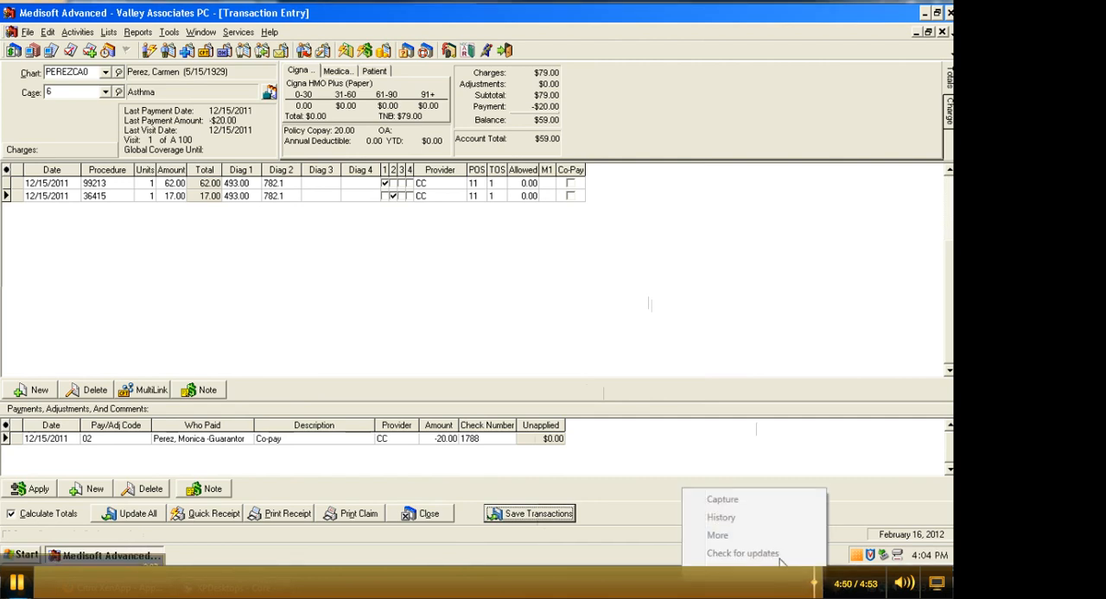